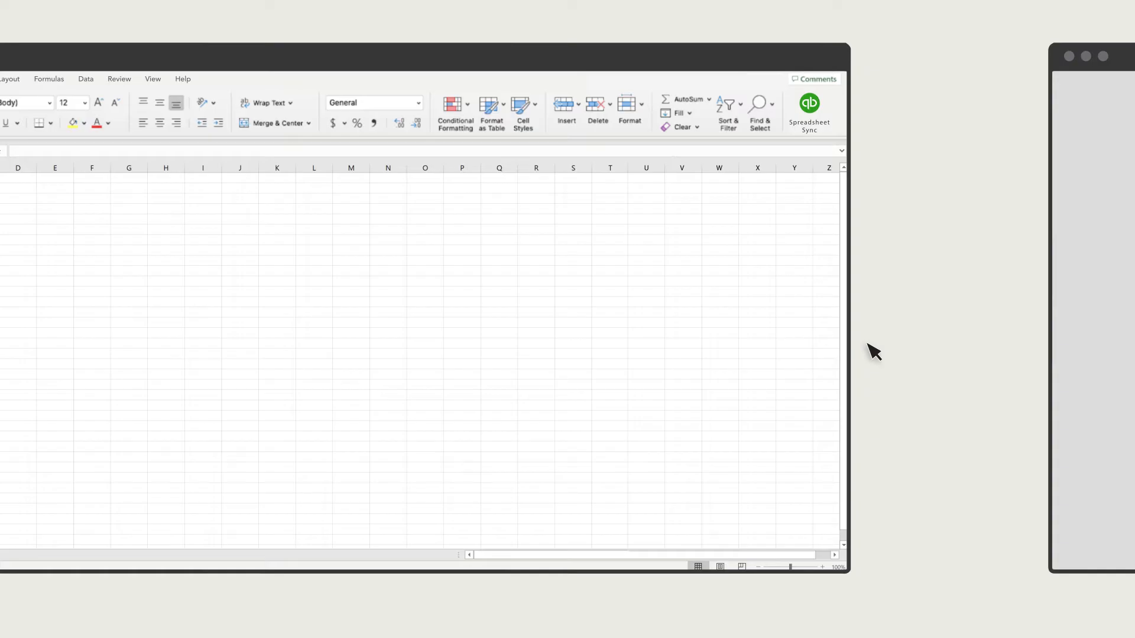
Step: Sign in to QuickBooks in Spreadsheet Sync with the account email and password, then pick the first company
{"action": "left_click", "coordinate": [811, 117]}
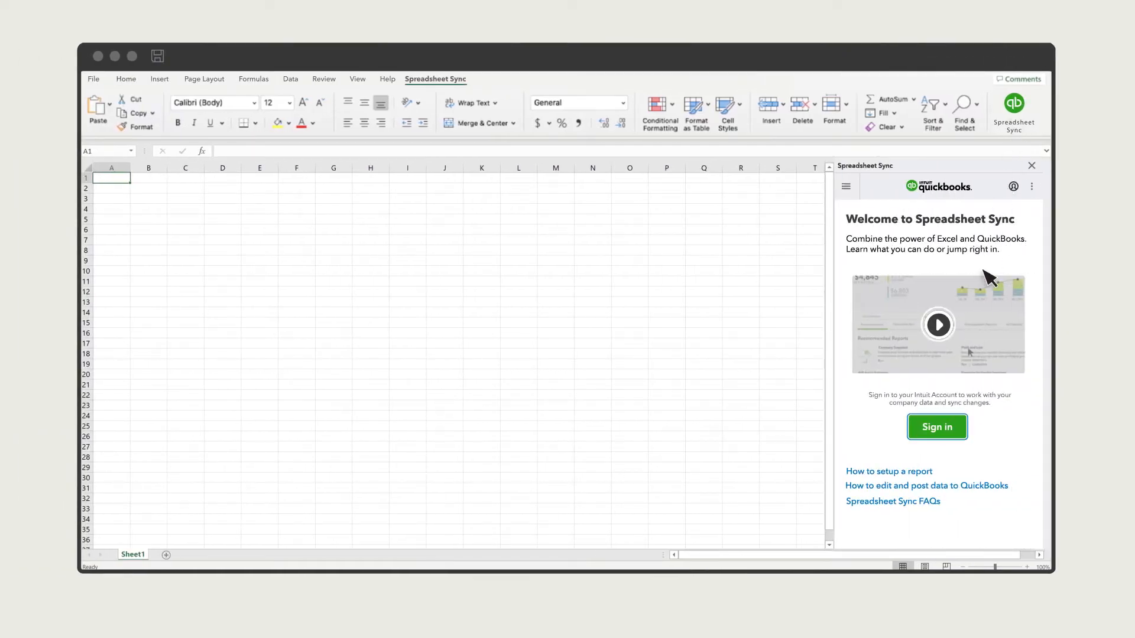
{"action": "left_click", "coordinate": [958, 434]}
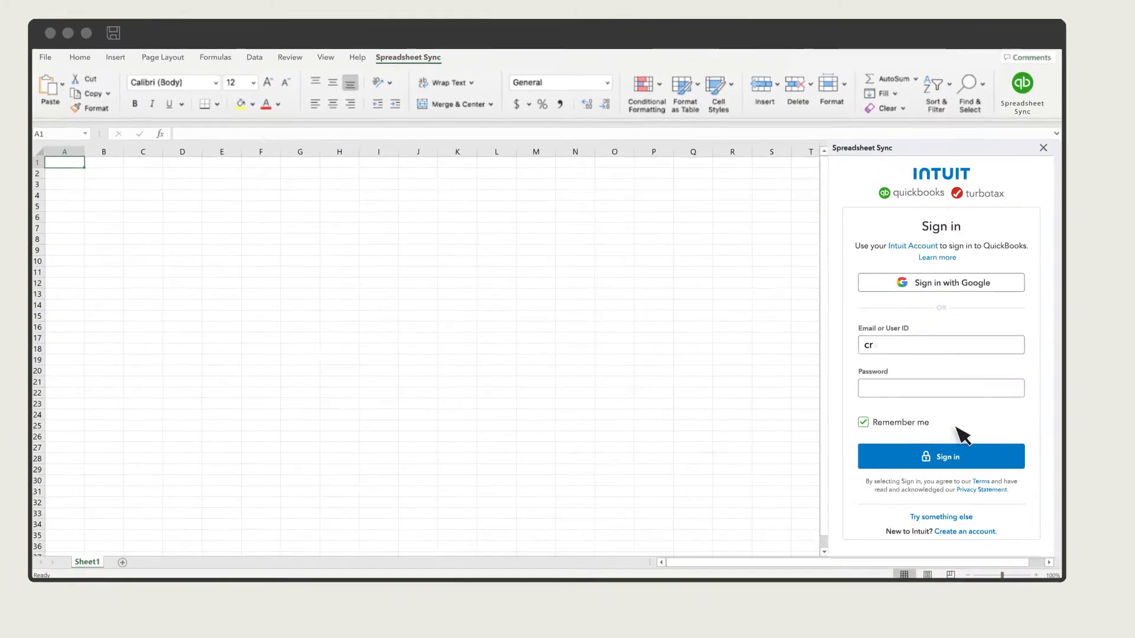
{"action": "key", "text": "Tab"}
{"action": "type", "text": "*******"}
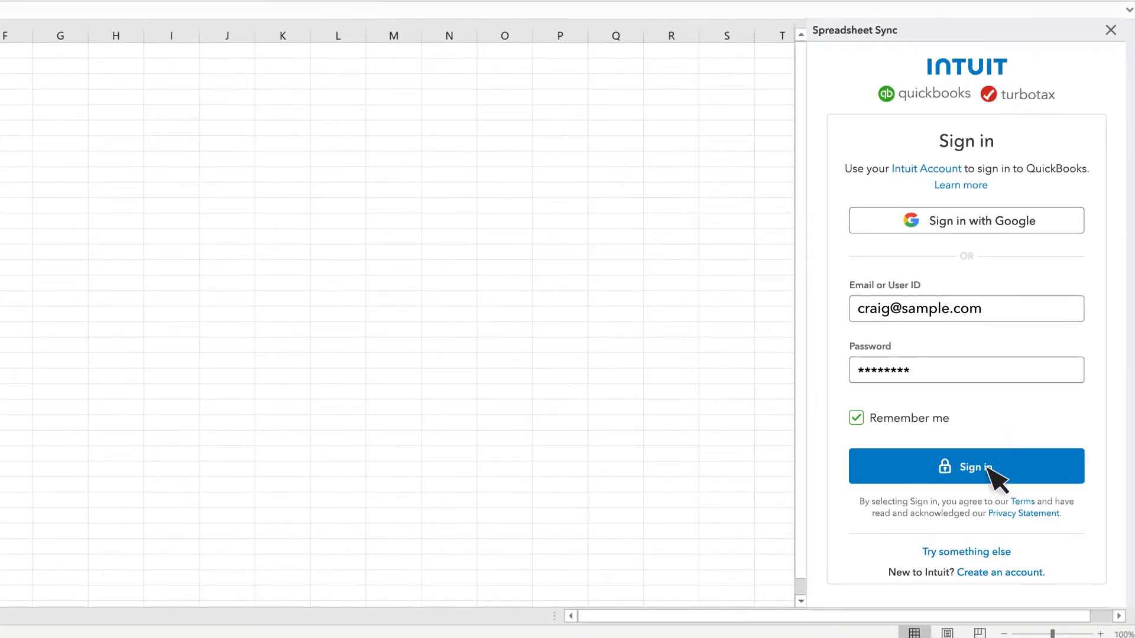
{"action": "left_click", "coordinate": [991, 470]}
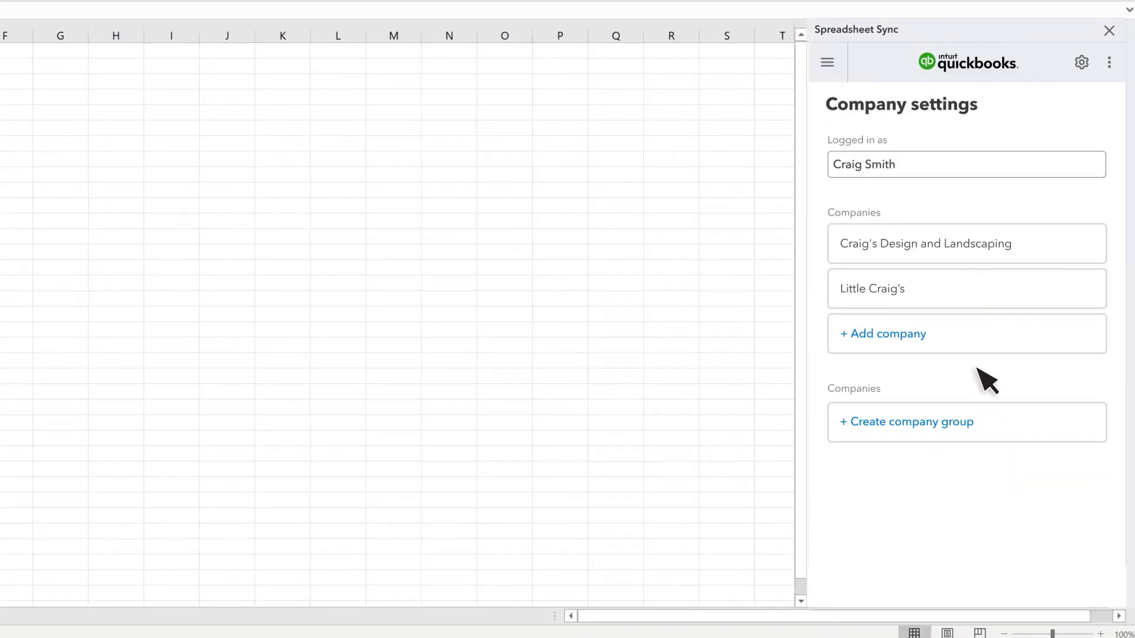
{"action": "left_click", "coordinate": [965, 250]}
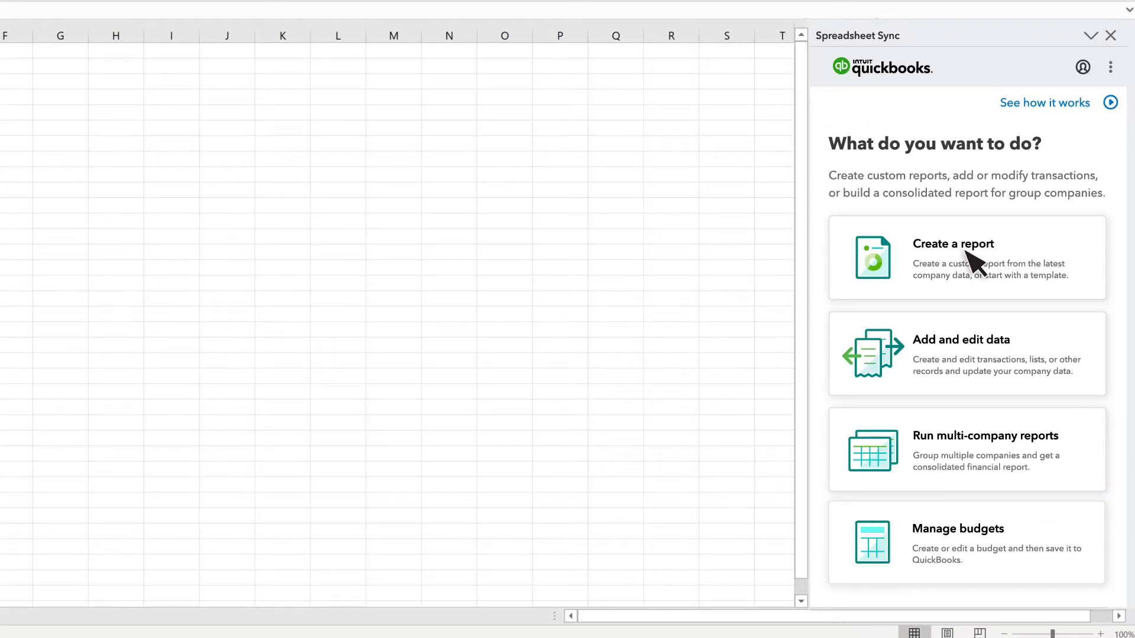
Step: Load the Vendors & Customers template and select the East company as the sync target
{"action": "left_click", "coordinate": [962, 355]}
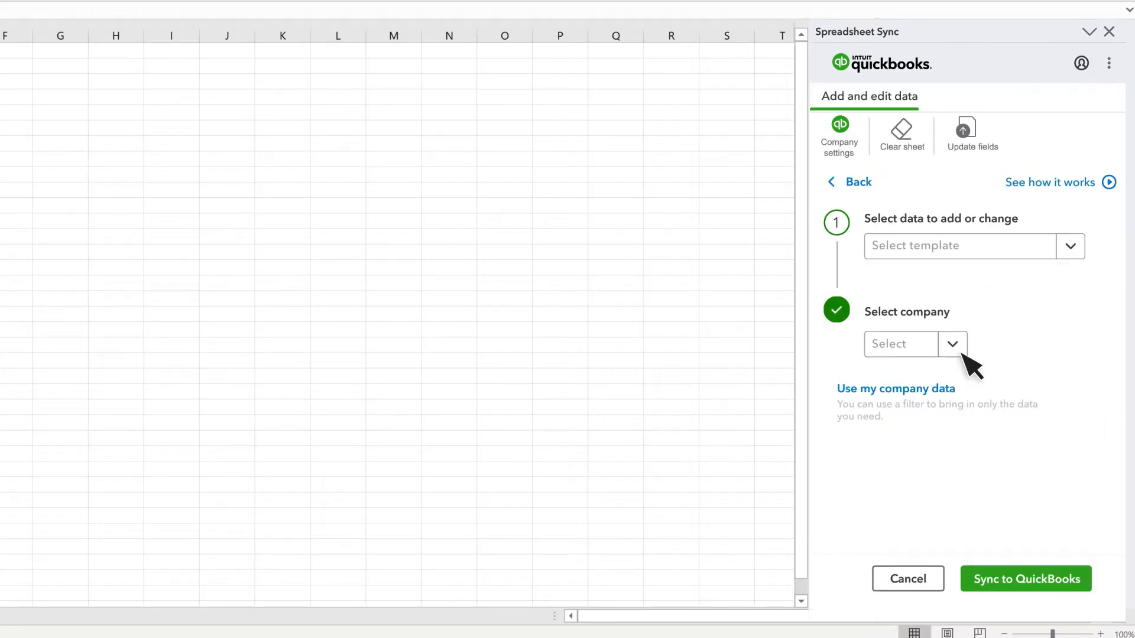
{"action": "left_click", "coordinate": [1070, 246]}
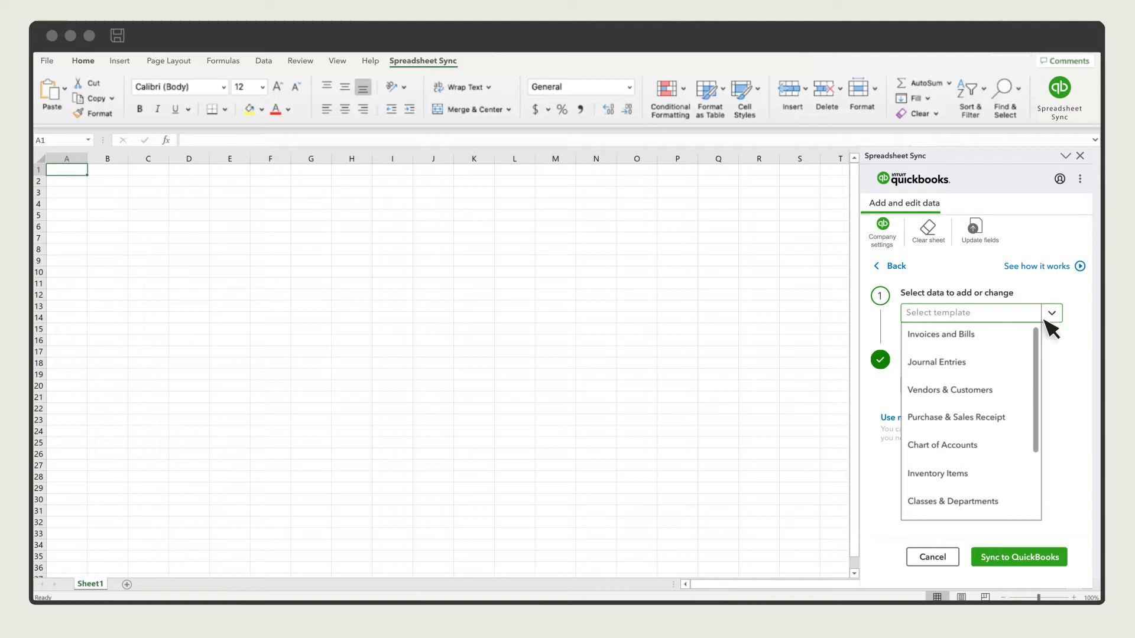
{"action": "left_click", "coordinate": [975, 392]}
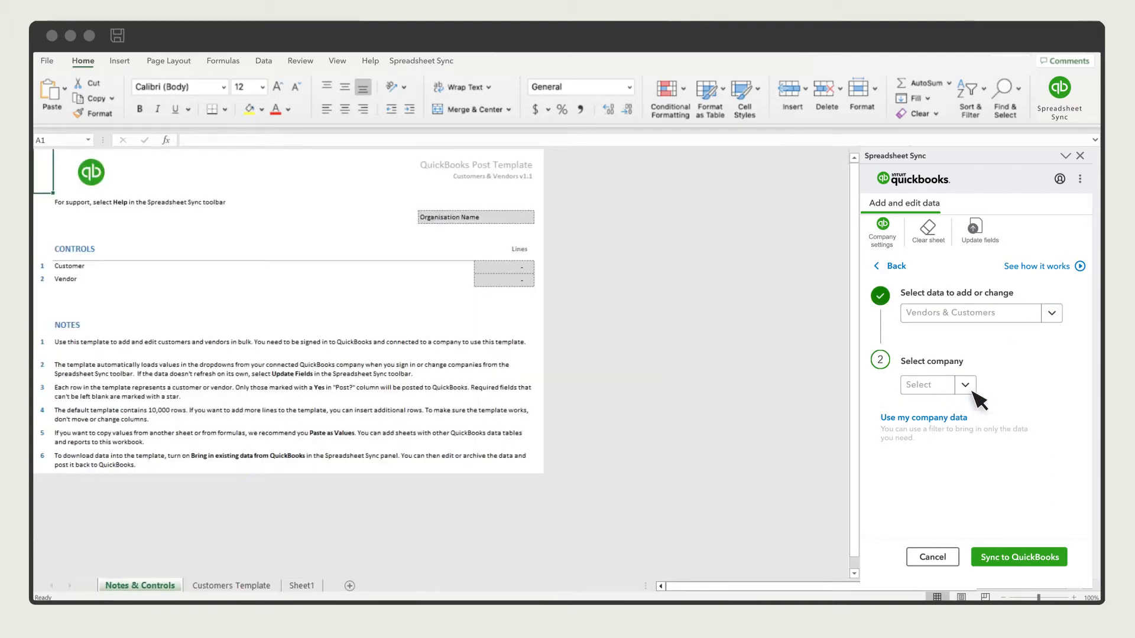
{"action": "left_click", "coordinate": [972, 393]}
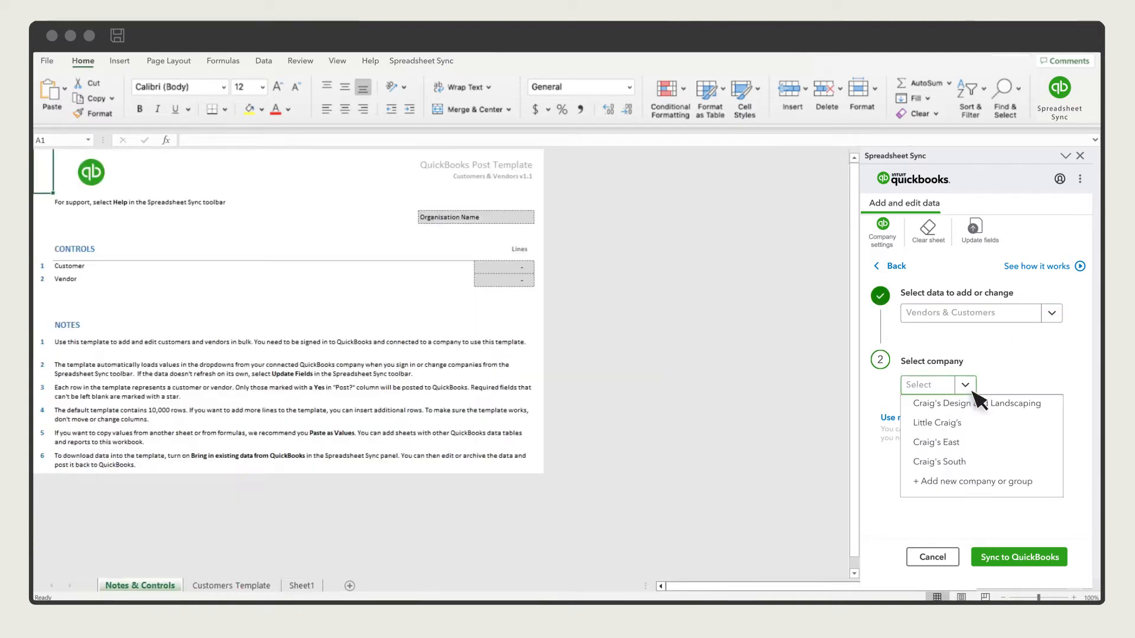
{"action": "left_click", "coordinate": [963, 443]}
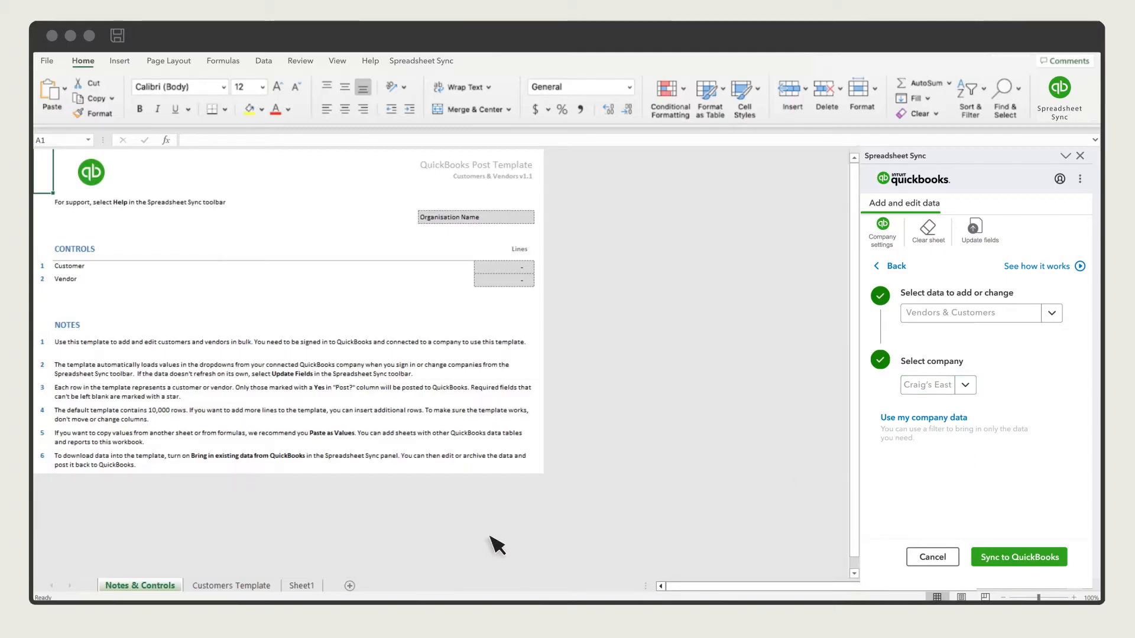
Step: On the Customers Template sheet, set B9 List Type to Customer and A9 Post? to Yes, then start Sync to QuickBooks
{"action": "left_click", "coordinate": [243, 587]}
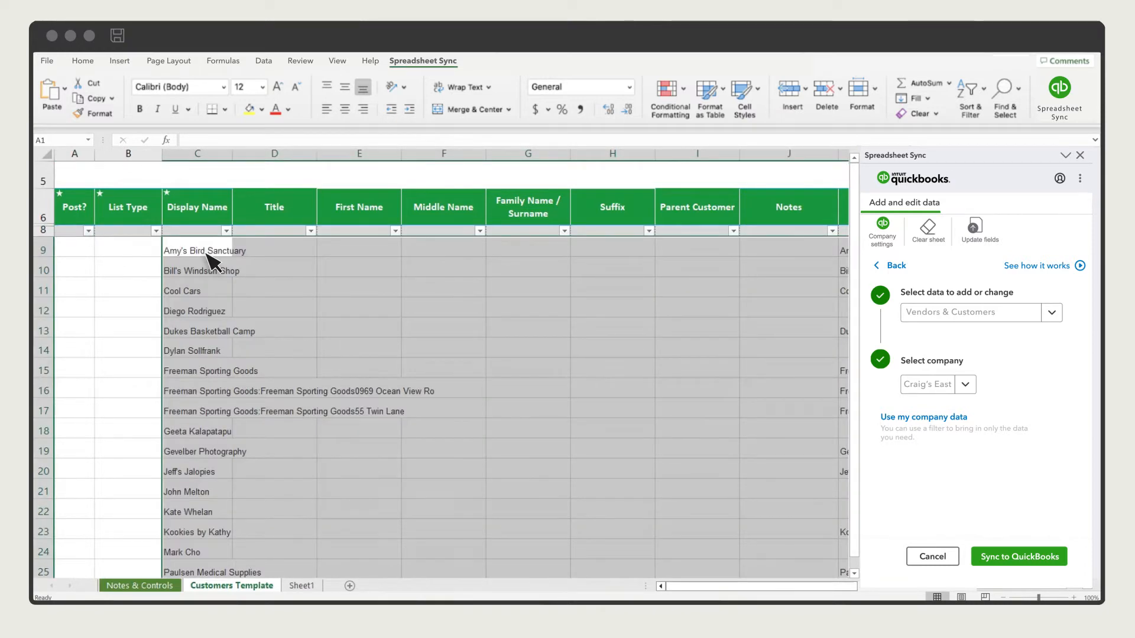
{"action": "left_click", "coordinate": [141, 248]}
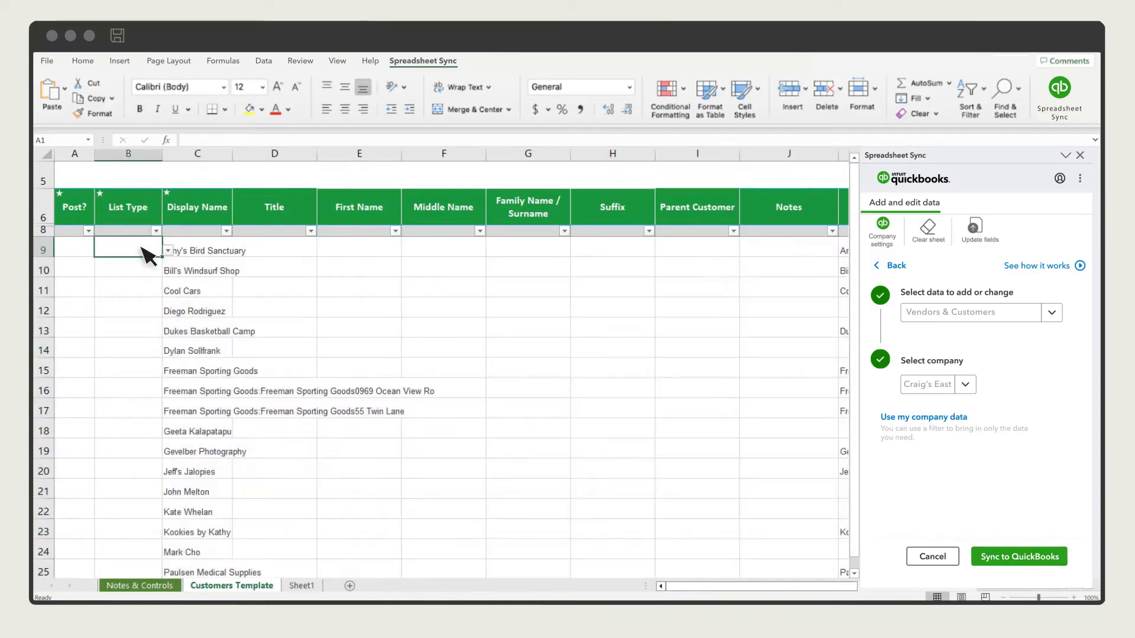
{"action": "left_click", "coordinate": [169, 250]}
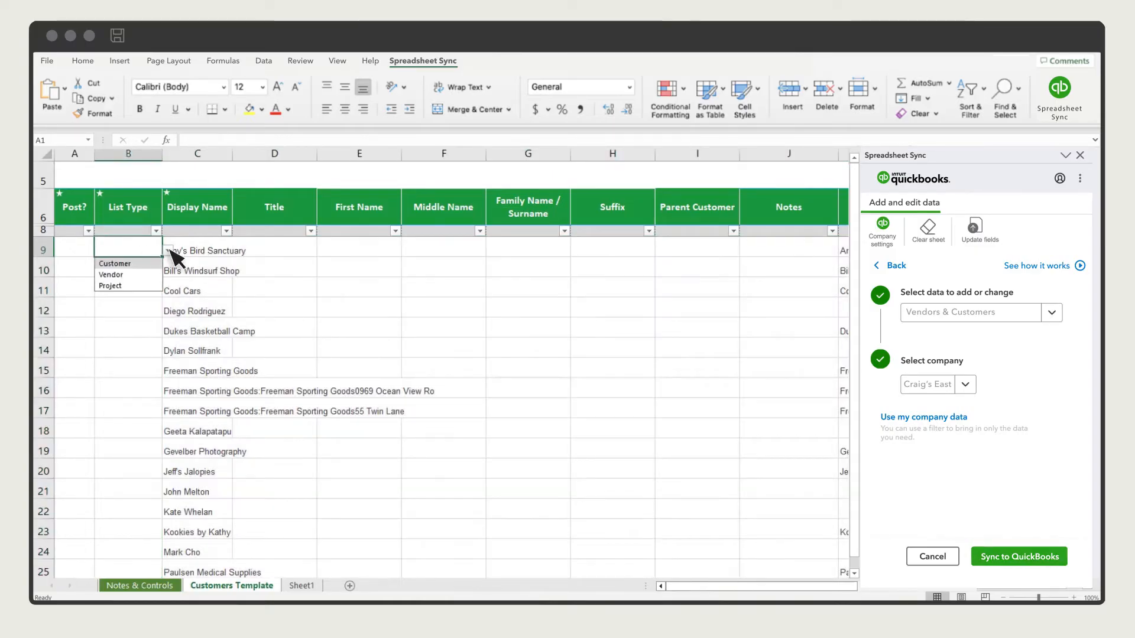
{"action": "left_click", "coordinate": [139, 264]}
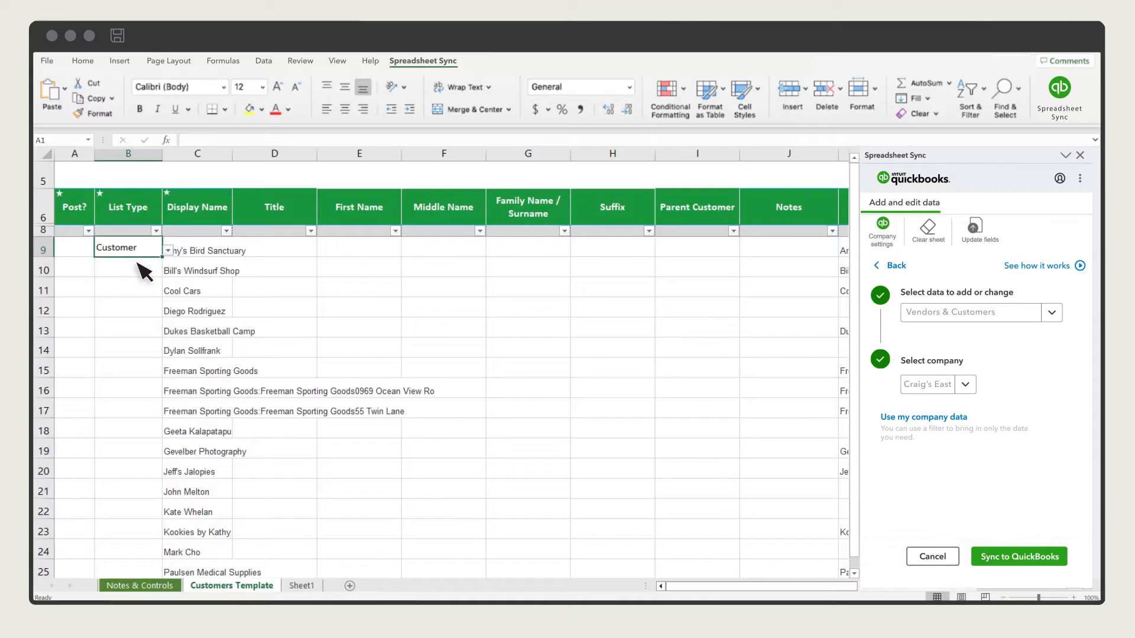
{"action": "left_click", "coordinate": [83, 253]}
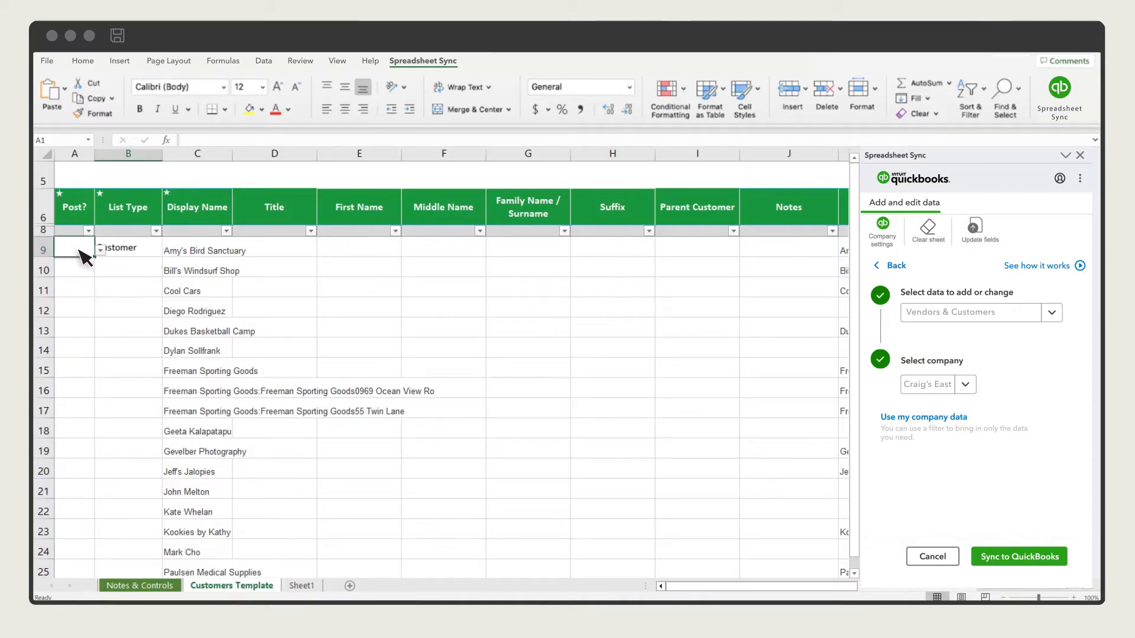
{"action": "left_click", "coordinate": [100, 250]}
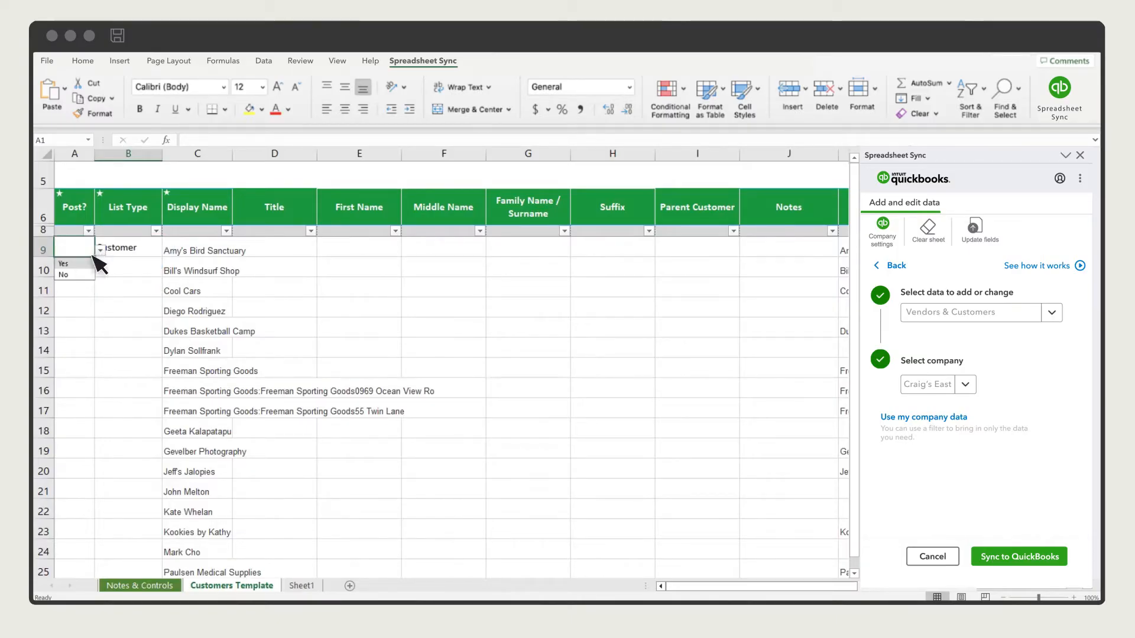
{"action": "left_click", "coordinate": [77, 264]}
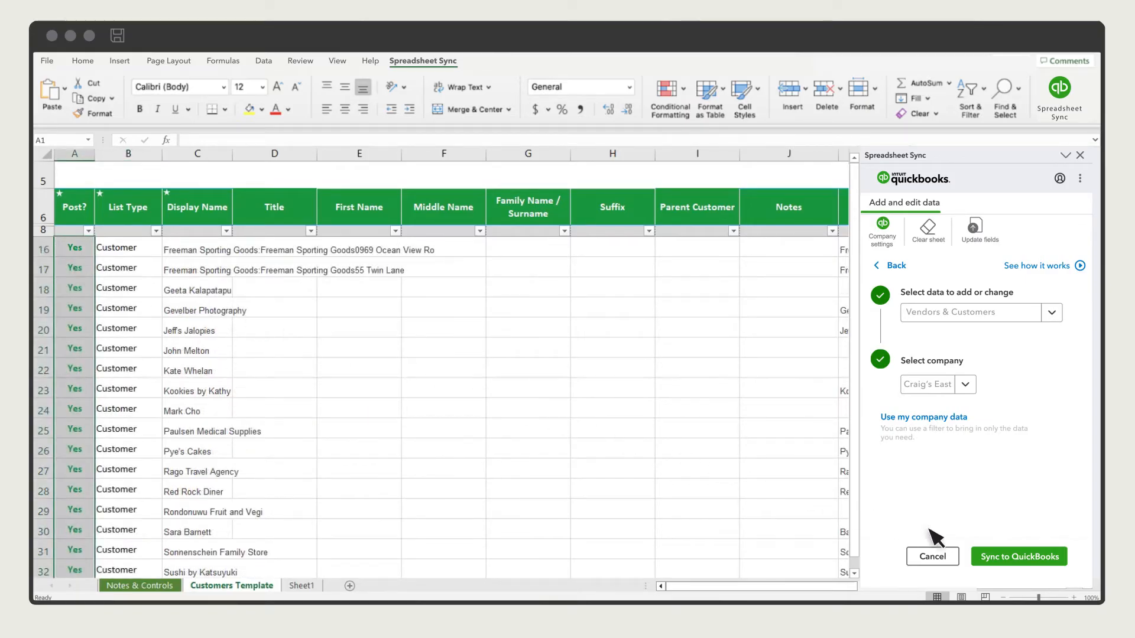
{"action": "left_click", "coordinate": [1018, 557]}
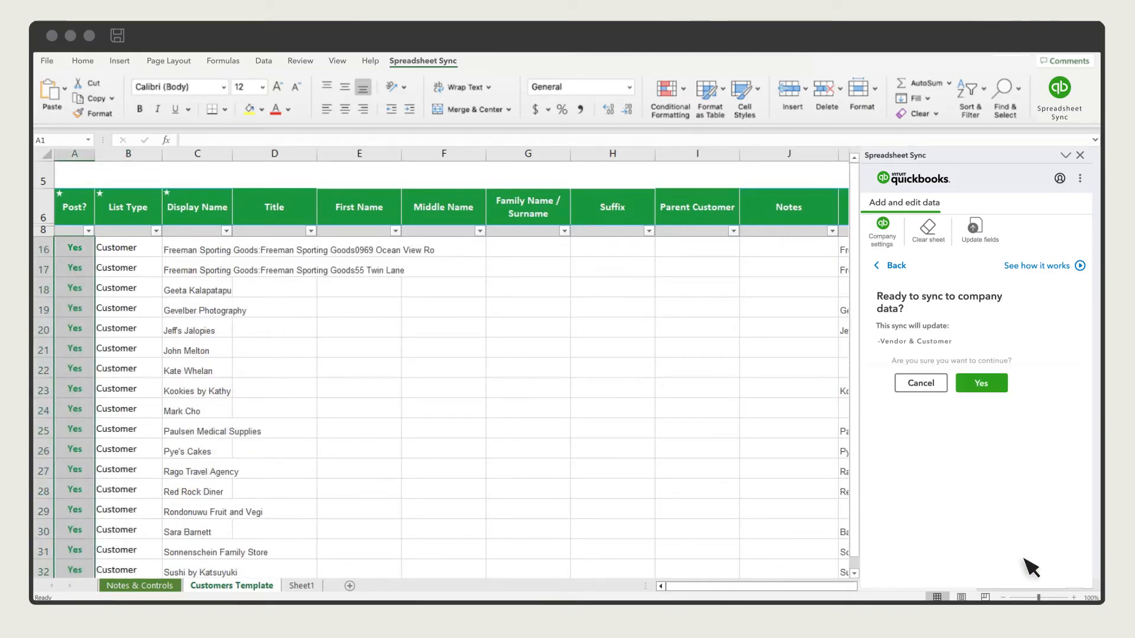
Step: Confirm syncing the customers to the company and close the Sync Complete message
{"action": "left_click", "coordinate": [984, 386]}
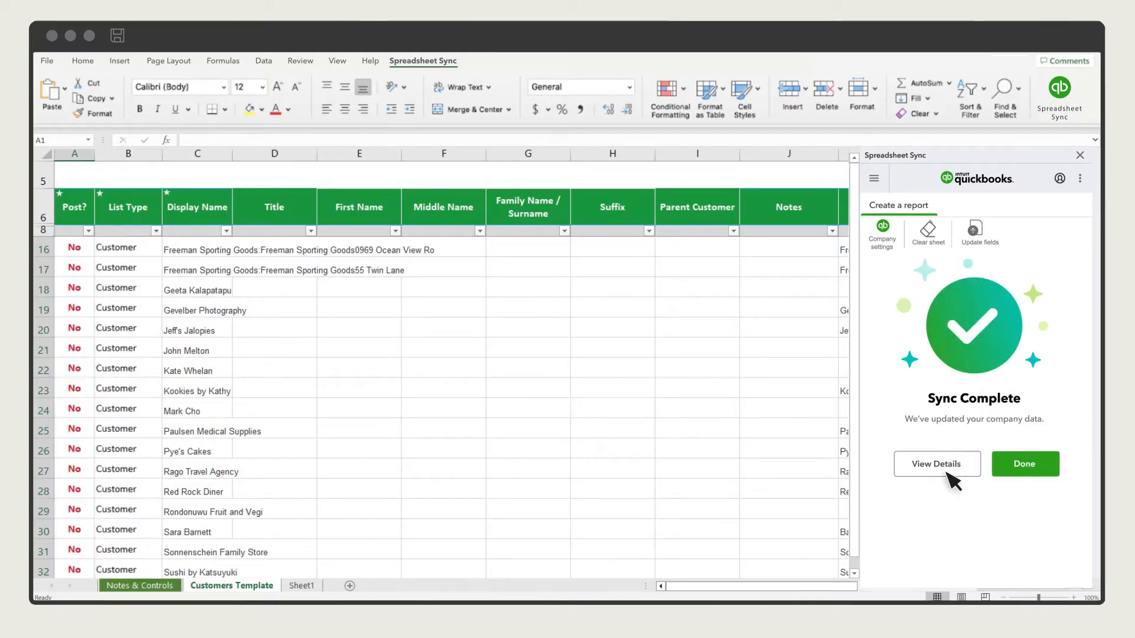
{"action": "left_click", "coordinate": [1032, 471]}
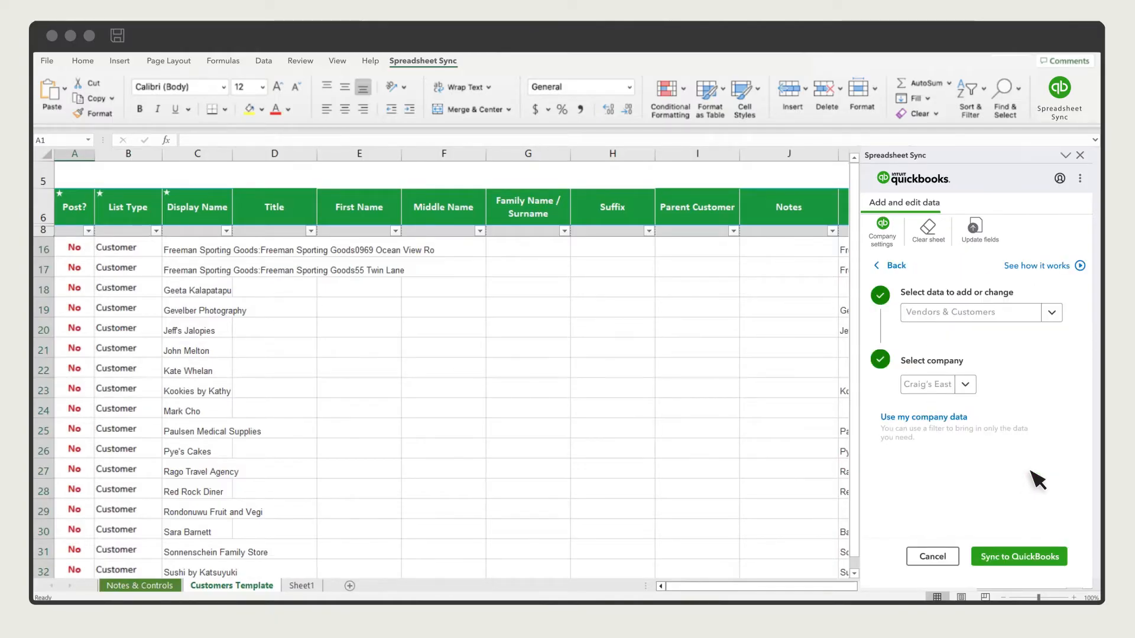
Step: Switch to the Chart of Accounts template, clearing customer data, for Craig's East, and show QBO Account Template
{"action": "left_click", "coordinate": [1053, 313]}
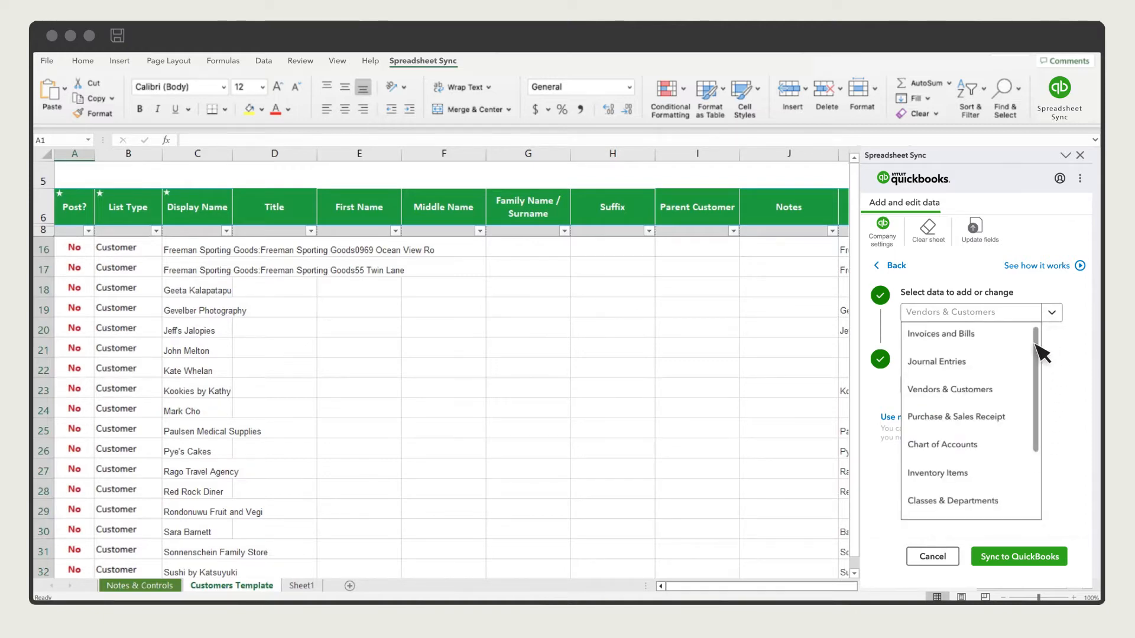
{"action": "left_click", "coordinate": [980, 452]}
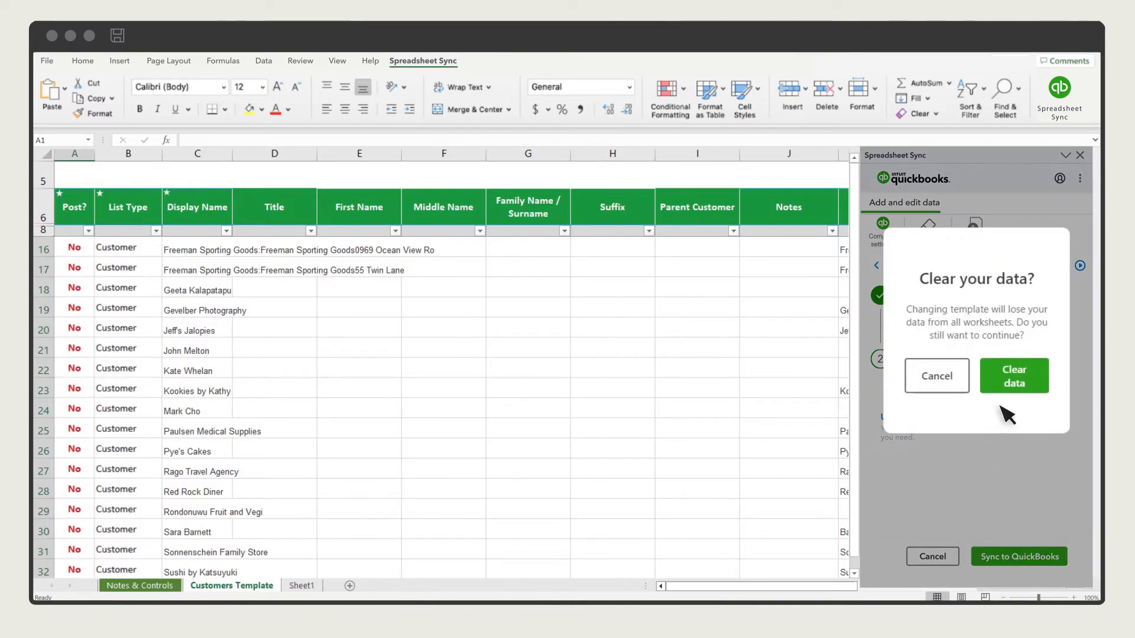
{"action": "left_click", "coordinate": [1015, 378]}
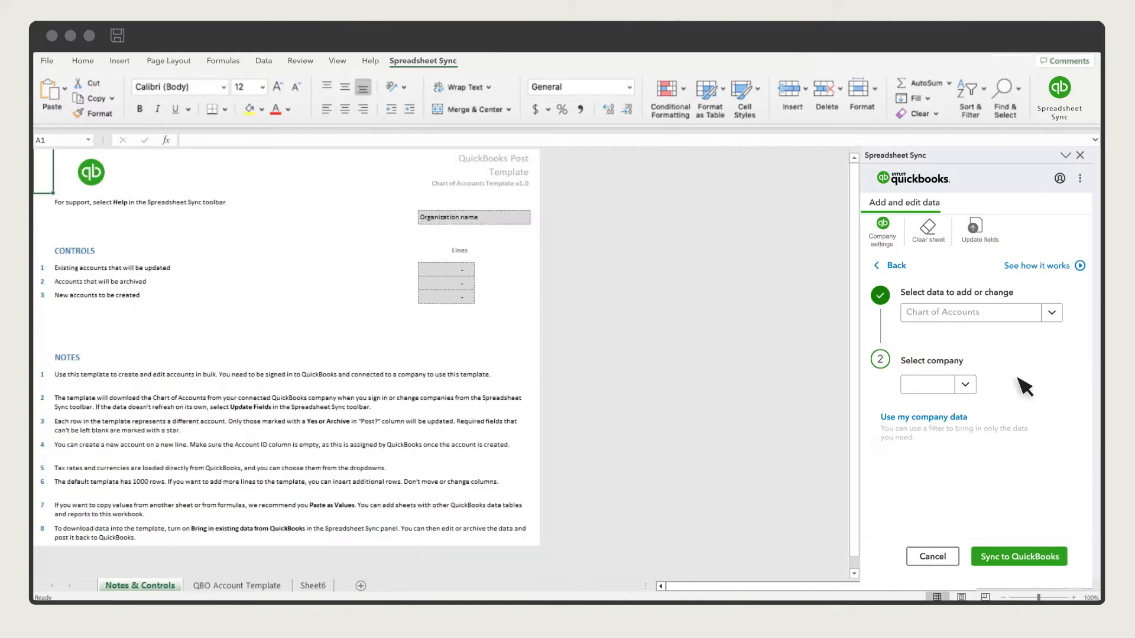
{"action": "left_click", "coordinate": [968, 385]}
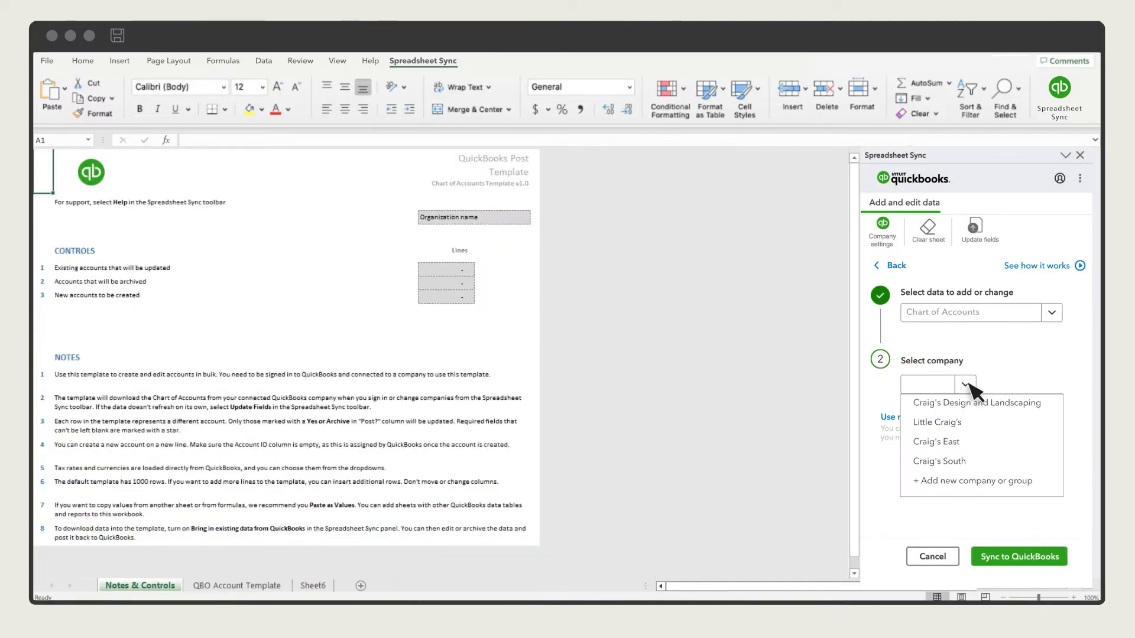
{"action": "left_click", "coordinate": [955, 442]}
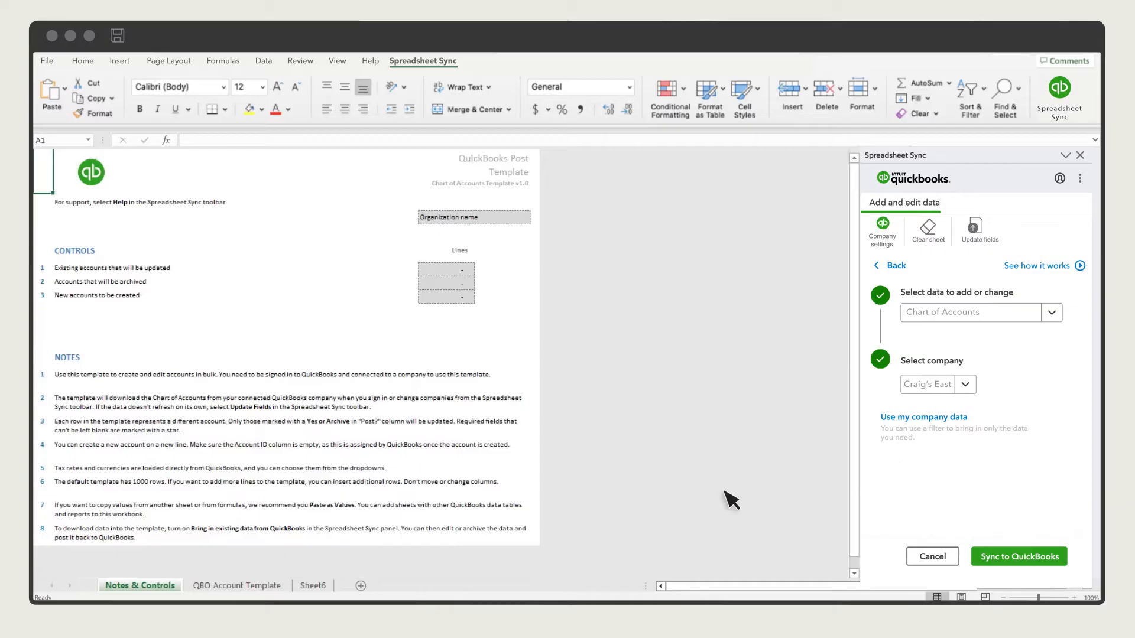
{"action": "left_click", "coordinate": [238, 586]}
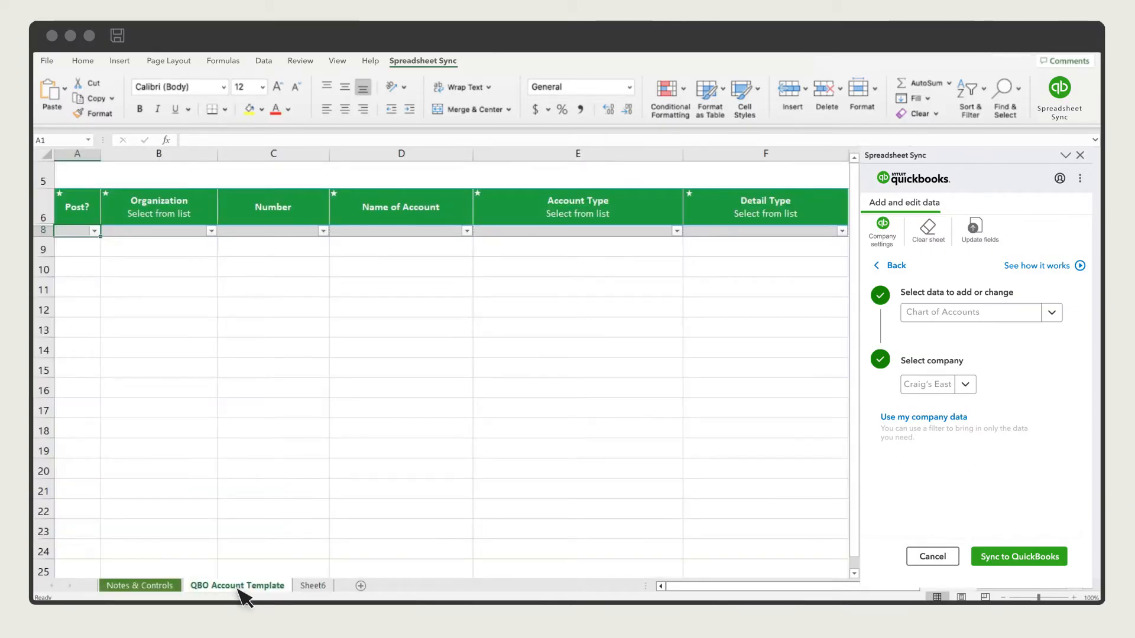
Step: Check E9's allowed account types, then paste the prepared account data into C9:F15
{"action": "left_click", "coordinate": [639, 251]}
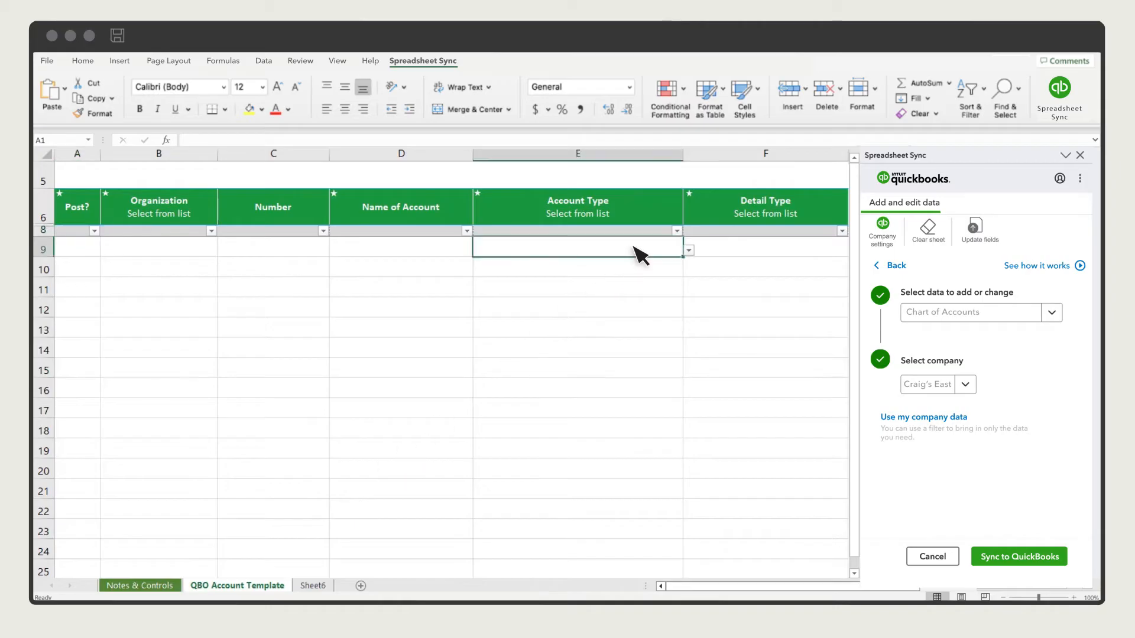
{"action": "left_click", "coordinate": [690, 251]}
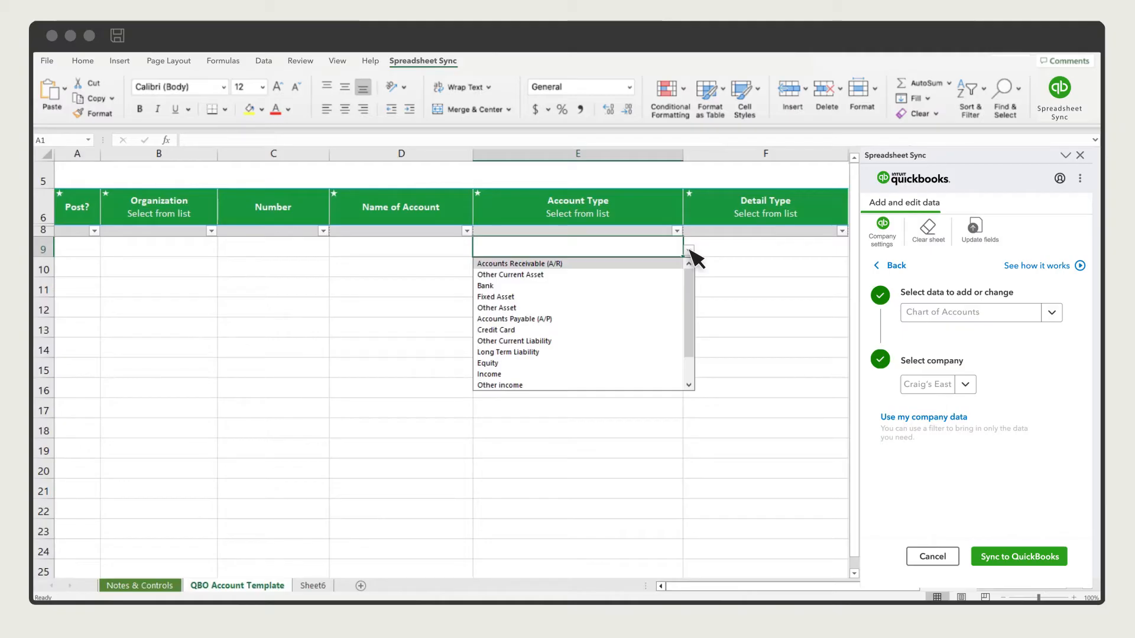
{"action": "left_click", "coordinate": [689, 251]}
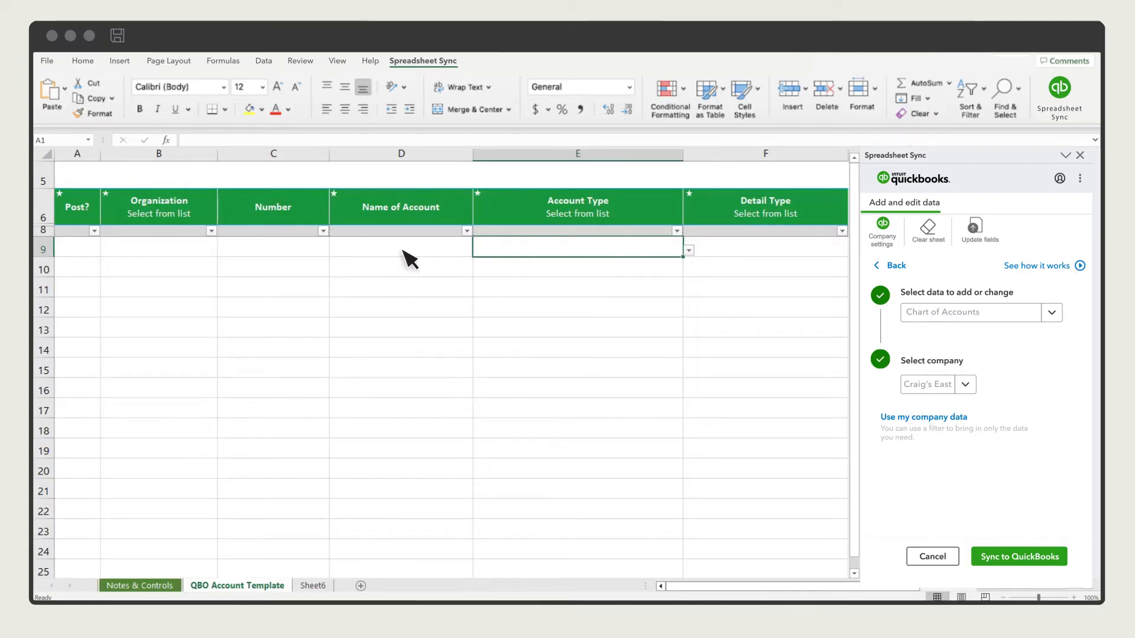
{"action": "left_click", "coordinate": [269, 254]}
{"action": "type", "text": "1001\tOperating Bank Account\tBank\tChecking 1020\tPrepaid Expenses\tOther Current Asset\tOther Non-current Assets 5020\tBank Fees and Charges\tExpense\tOther Miscellaneous Service Cost 5060\tSupplies Expense\tExpense\tOther Miscellaneous Service Cost 5070\tContractor\tCost of sales\tOther Miscellaneous Service Cost 5080\tPlants and Soil\tExpense\tOther Miscellaneous Service Cost 5090\tPostage and Delivery\tExpense\tOther Miscellaneous Service Cost"}
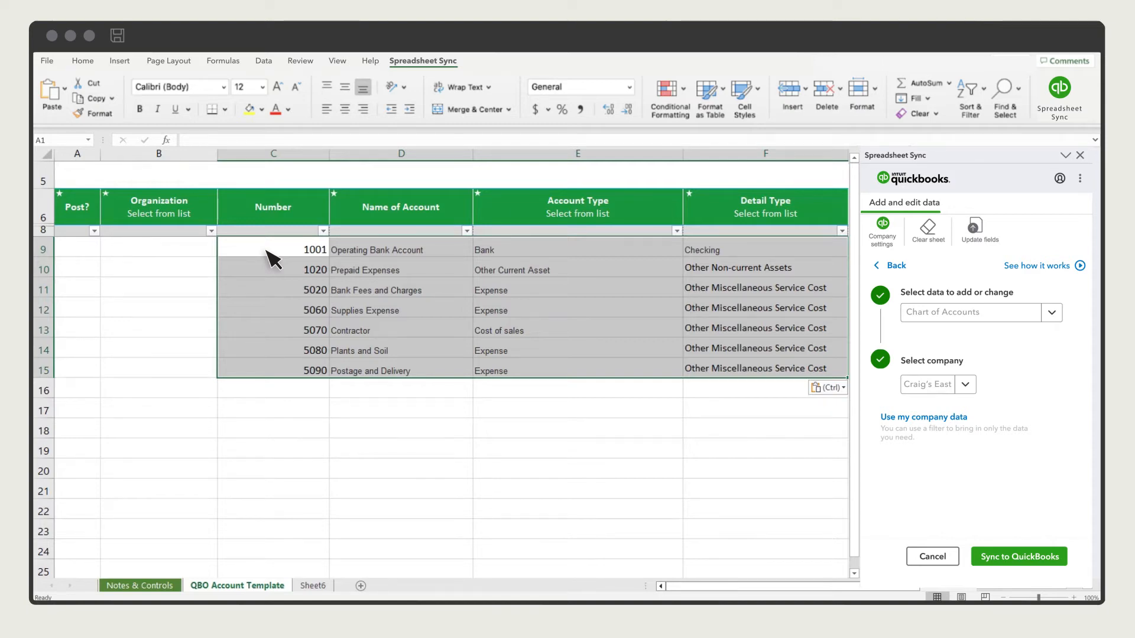
Step: Set Organization to Craig's East in B9 and fill it down to B15, then set A9 Post? to Yes
{"action": "left_click", "coordinate": [191, 253]}
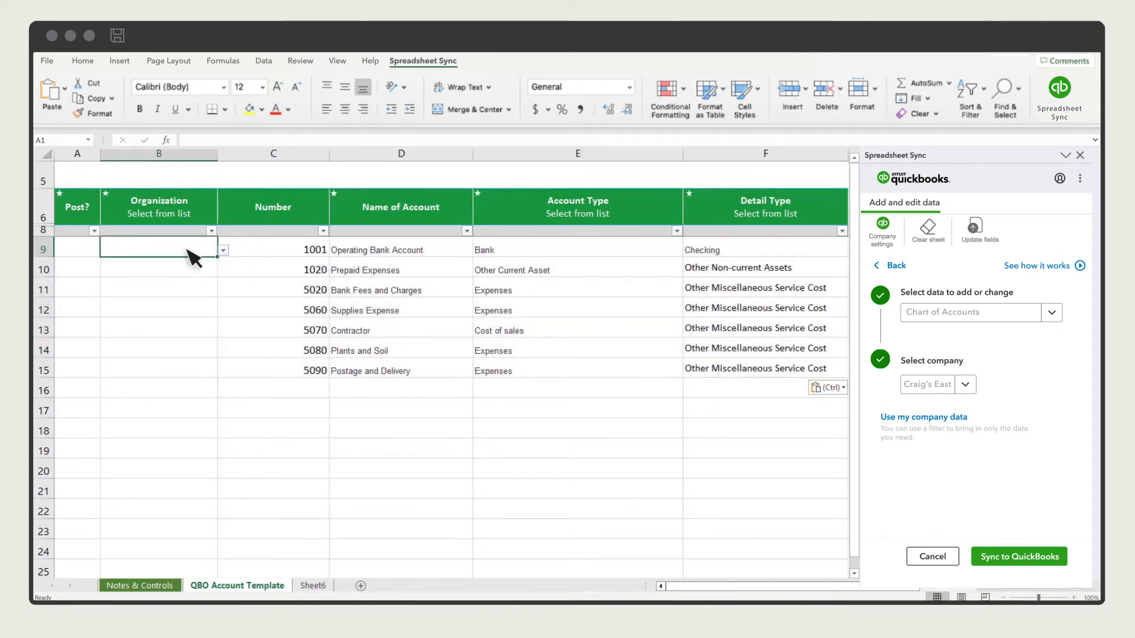
{"action": "left_click", "coordinate": [224, 251]}
{"action": "left_click", "coordinate": [147, 263]}
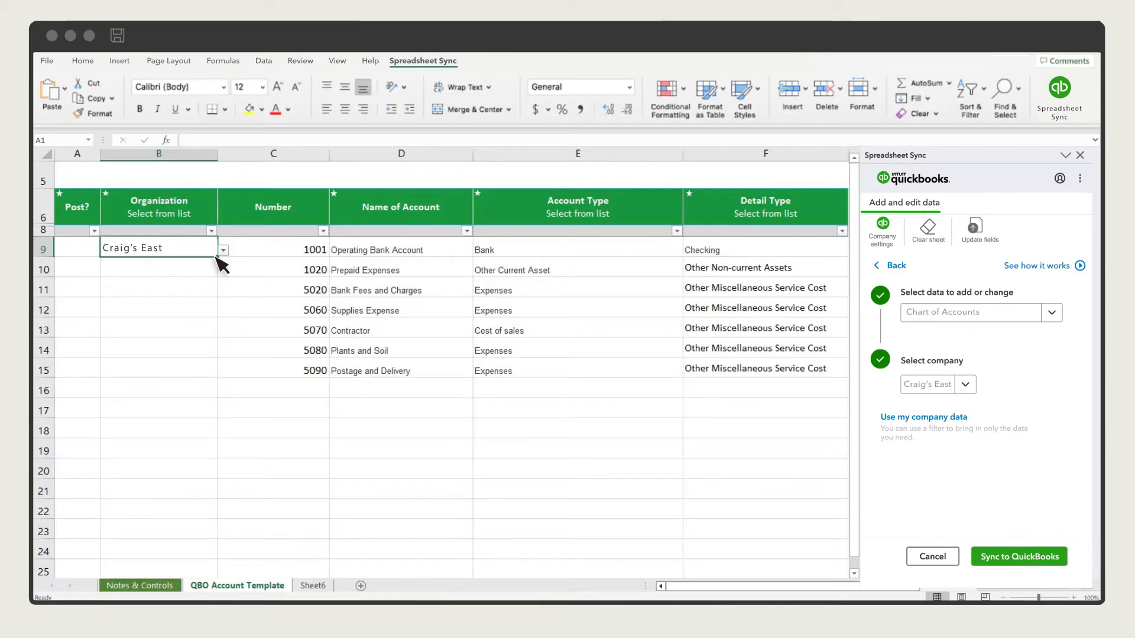
{"action": "left_click_drag", "start_coordinate": [217, 257], "coordinate": [223, 380]}
{"action": "left_click", "coordinate": [84, 248]}
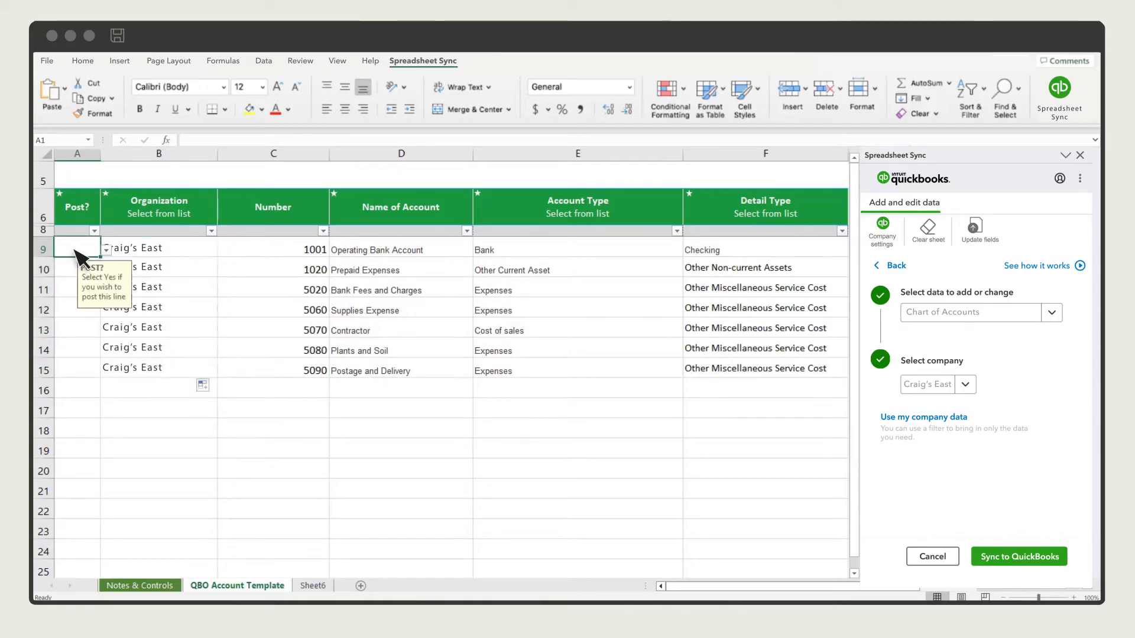
{"action": "left_click", "coordinate": [106, 251]}
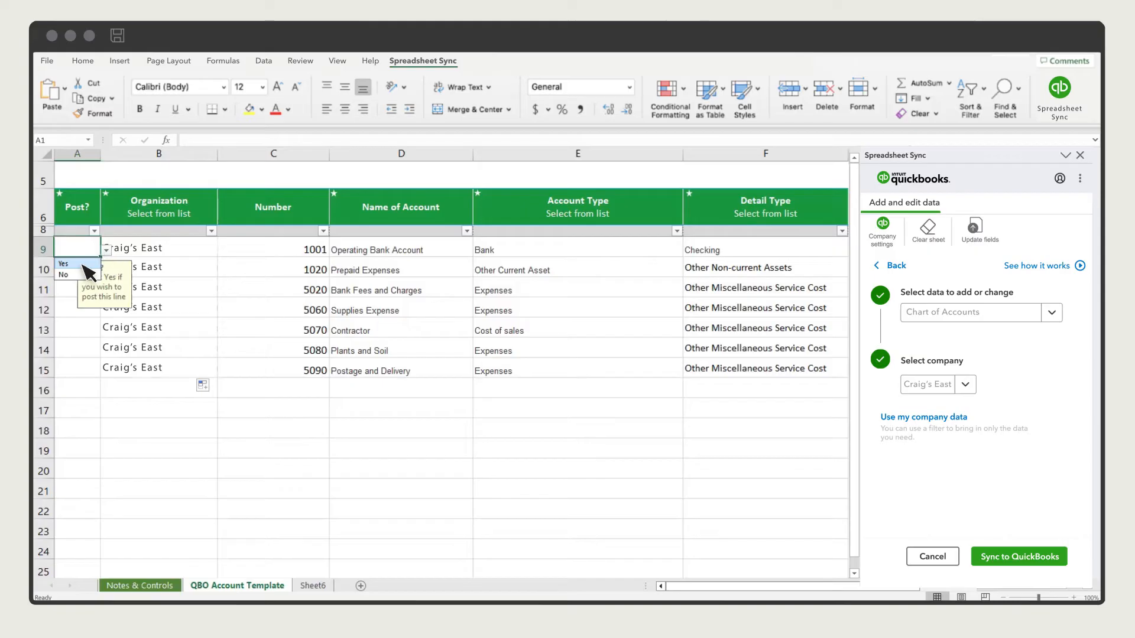
{"action": "left_click", "coordinate": [89, 263]}
Step: Fill Yes down A9:A15 and sync the seven accounts to QuickBooks, confirming and closing the completion message
{"action": "left_click_drag", "start_coordinate": [101, 257], "coordinate": [101, 380]}
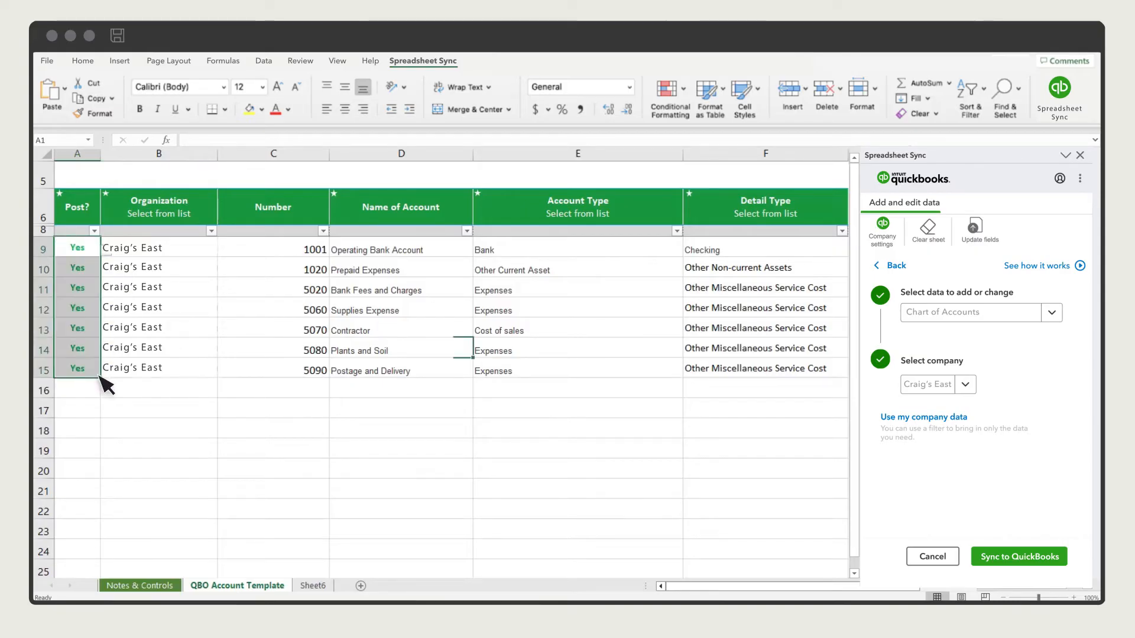
{"action": "left_click", "coordinate": [1018, 559]}
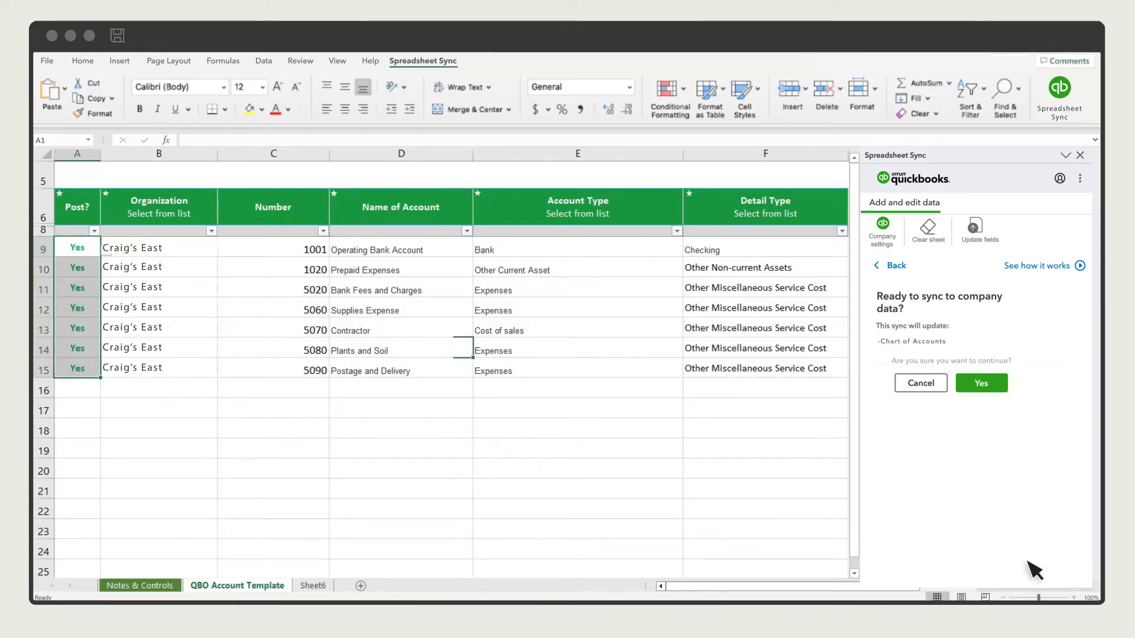
{"action": "left_click", "coordinate": [982, 384]}
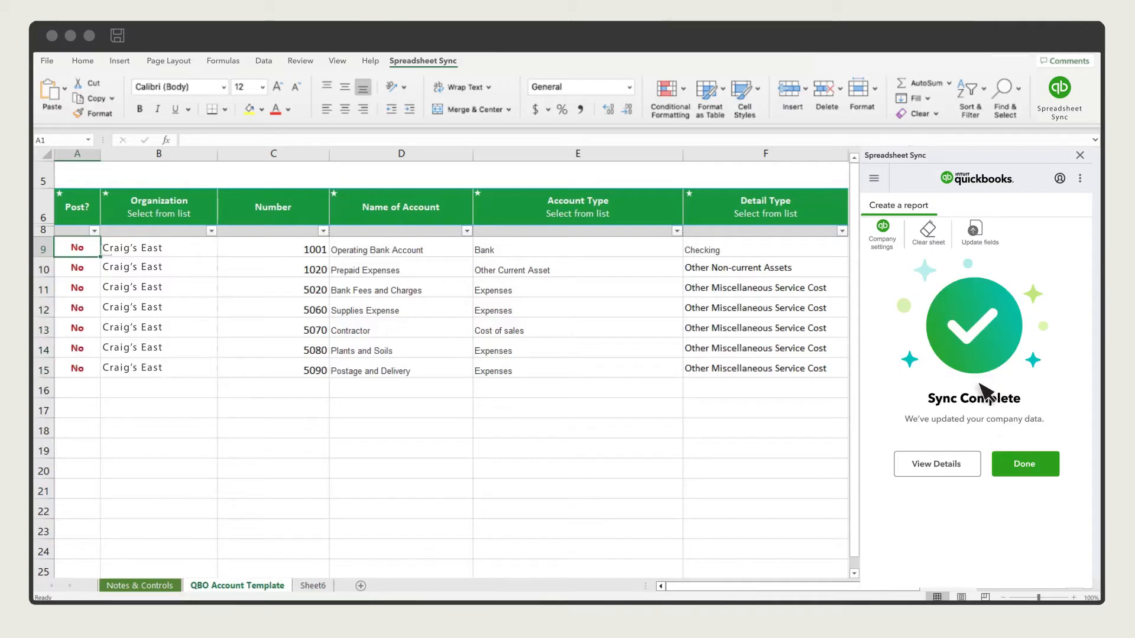
{"action": "left_click", "coordinate": [1033, 468]}
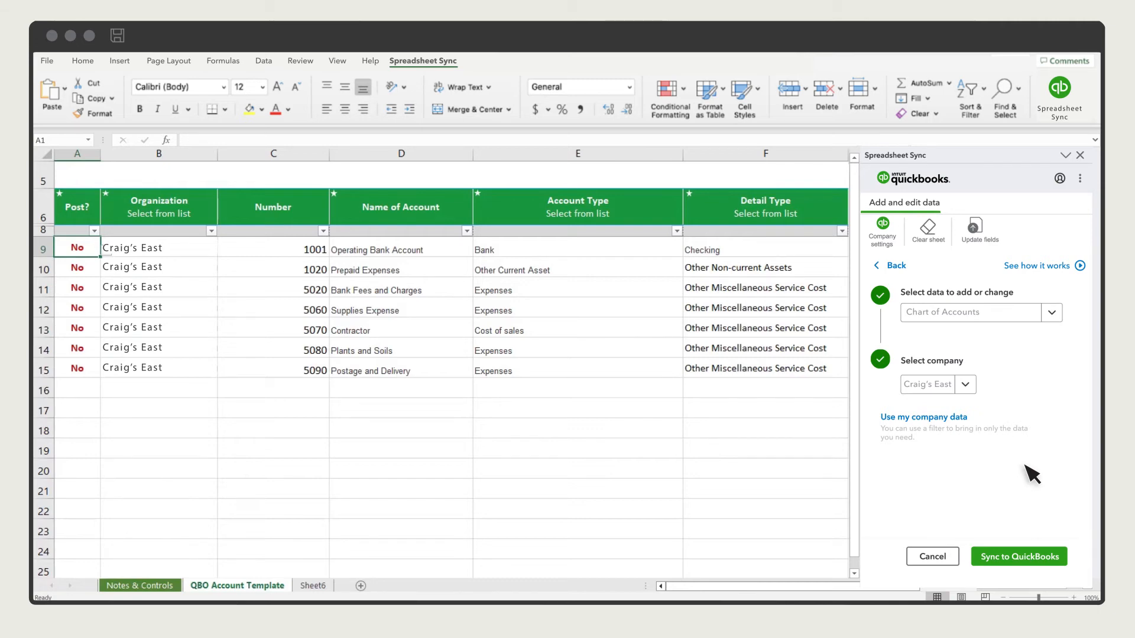
Step: Switch to the Journal Entries template, clearing the account data, for Craig's East, and show the Journal Entry Template sheet
{"action": "left_click", "coordinate": [1052, 312]}
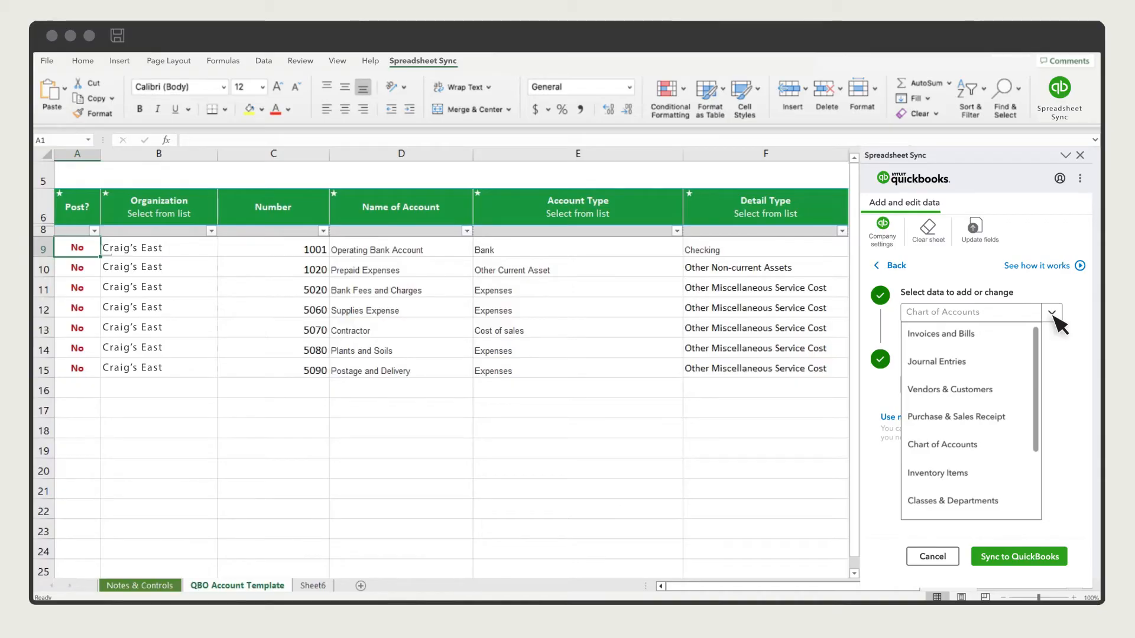
{"action": "left_click", "coordinate": [965, 371]}
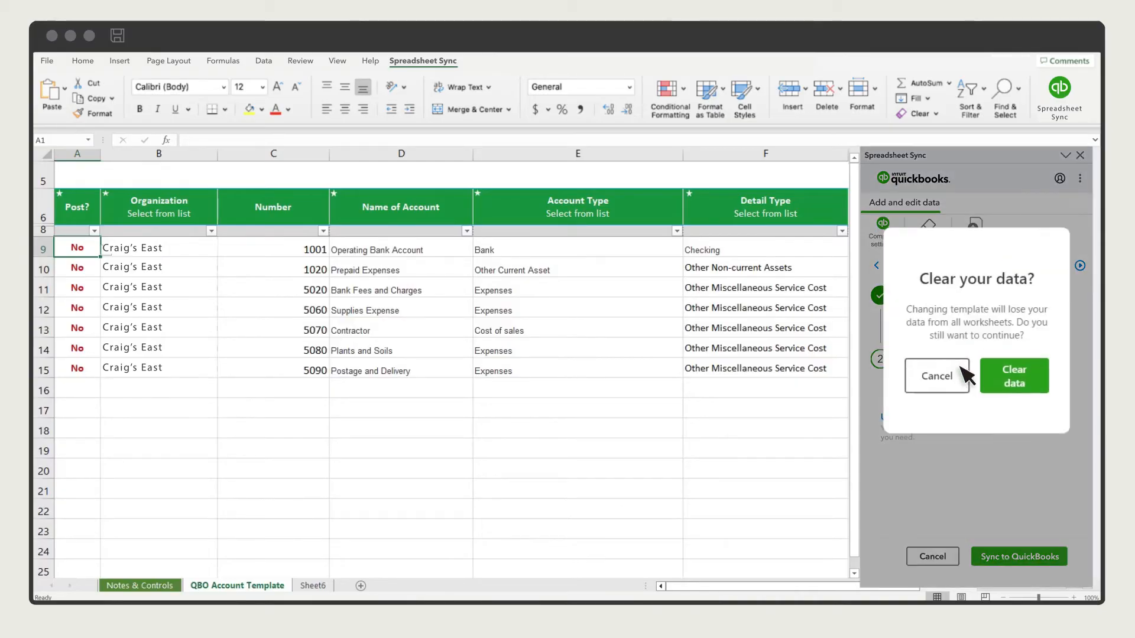
{"action": "left_click", "coordinate": [1014, 376]}
{"action": "left_click", "coordinate": [968, 384]}
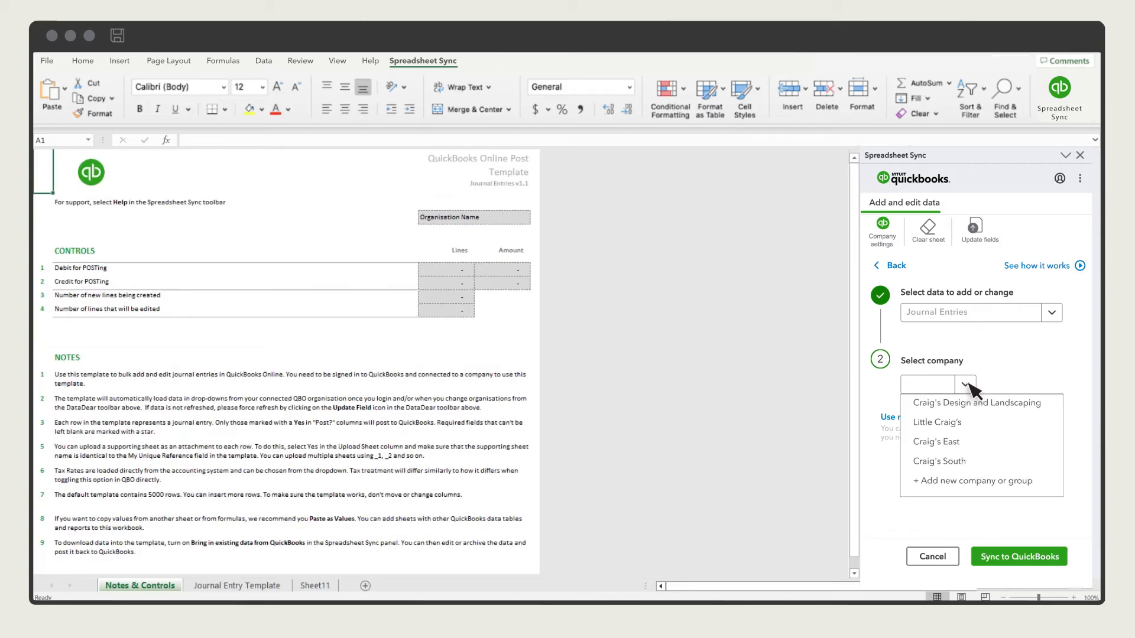
{"action": "left_click", "coordinate": [961, 445]}
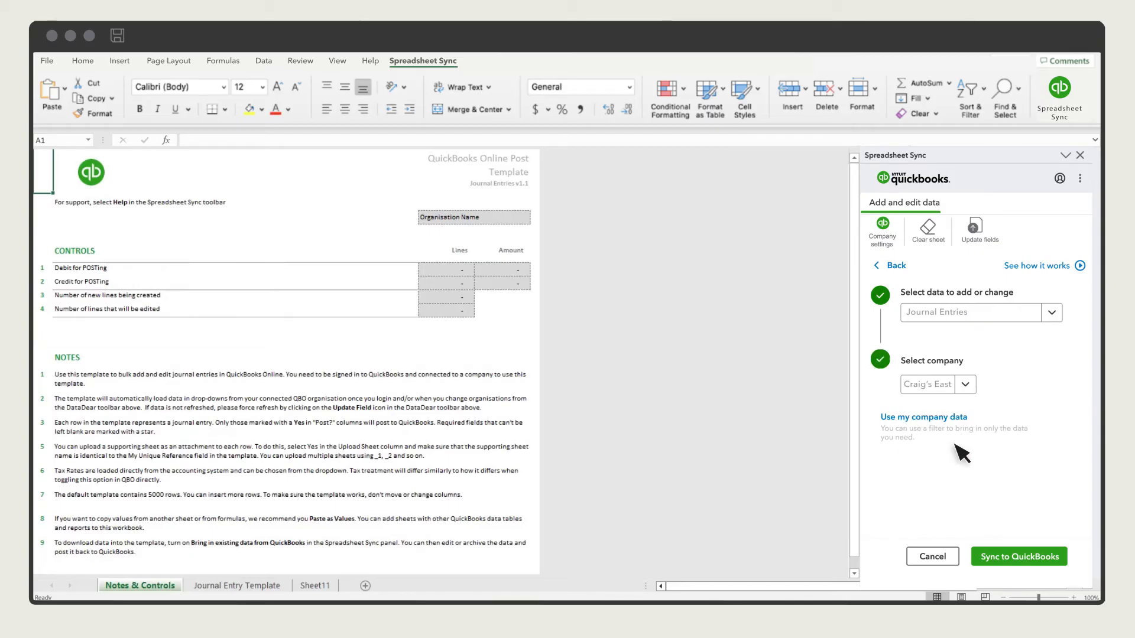
{"action": "left_click", "coordinate": [240, 586]}
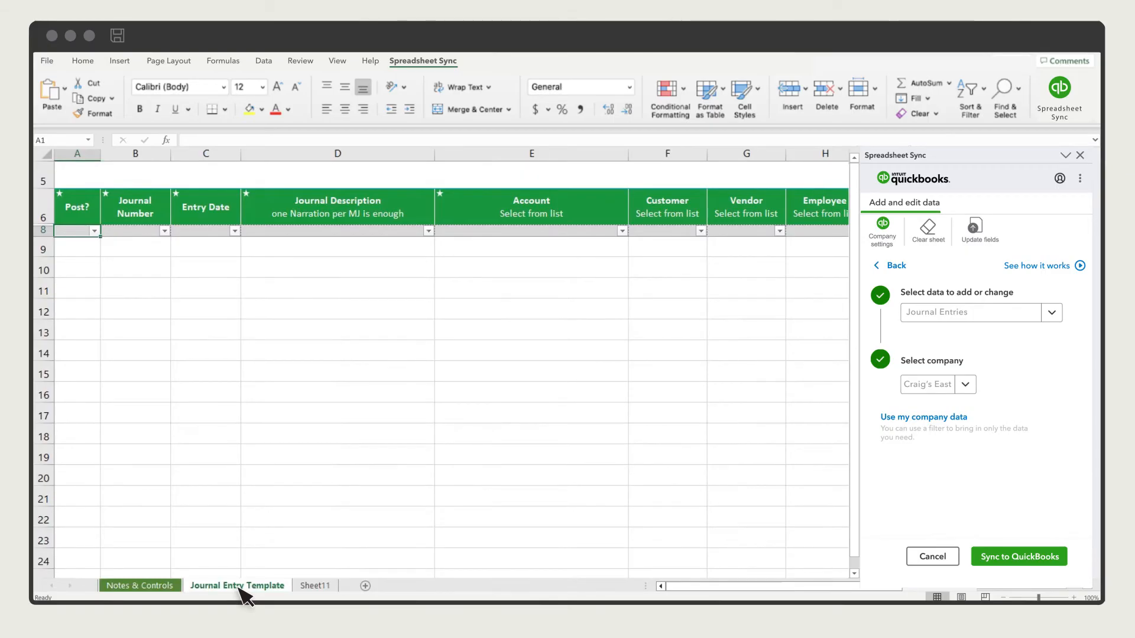
Step: Enter date 01/01/2023 in C9 and set E9's account to Operating Bank Account
{"action": "left_click", "coordinate": [214, 253]}
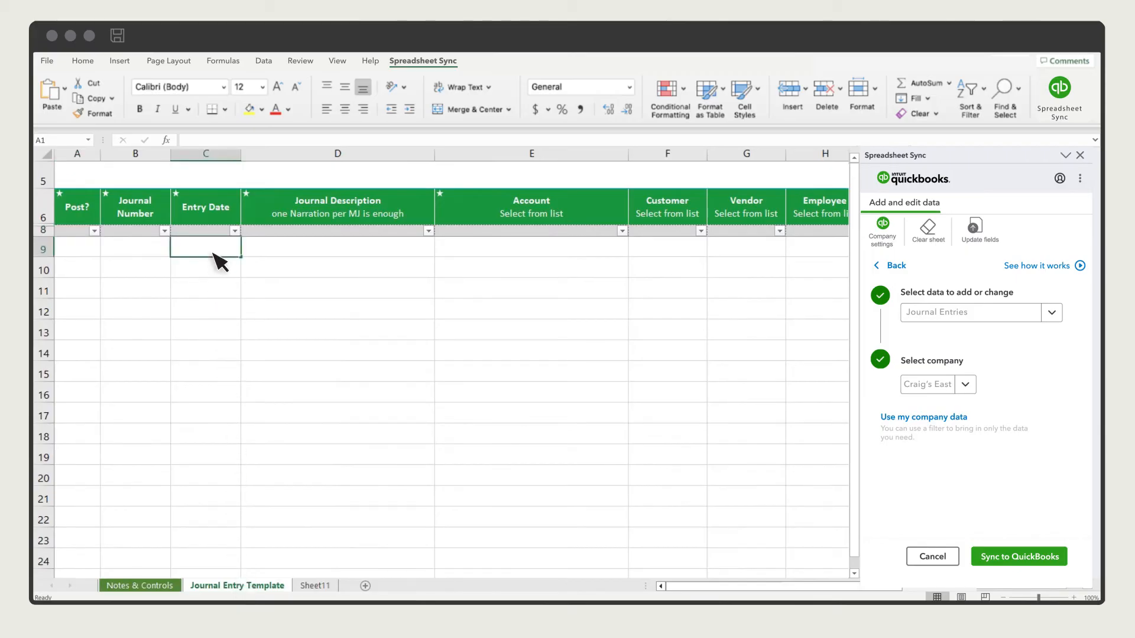
{"action": "type", "text": "01/01/2023"}
{"action": "left_click", "coordinate": [616, 255]}
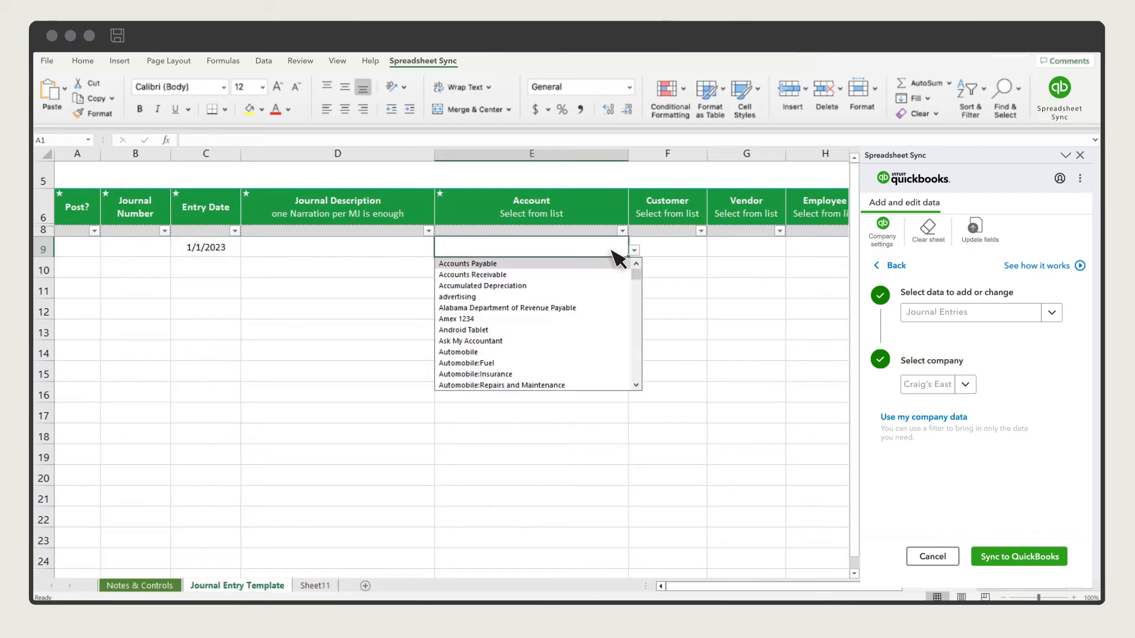
{"action": "type", "text": "oper"}
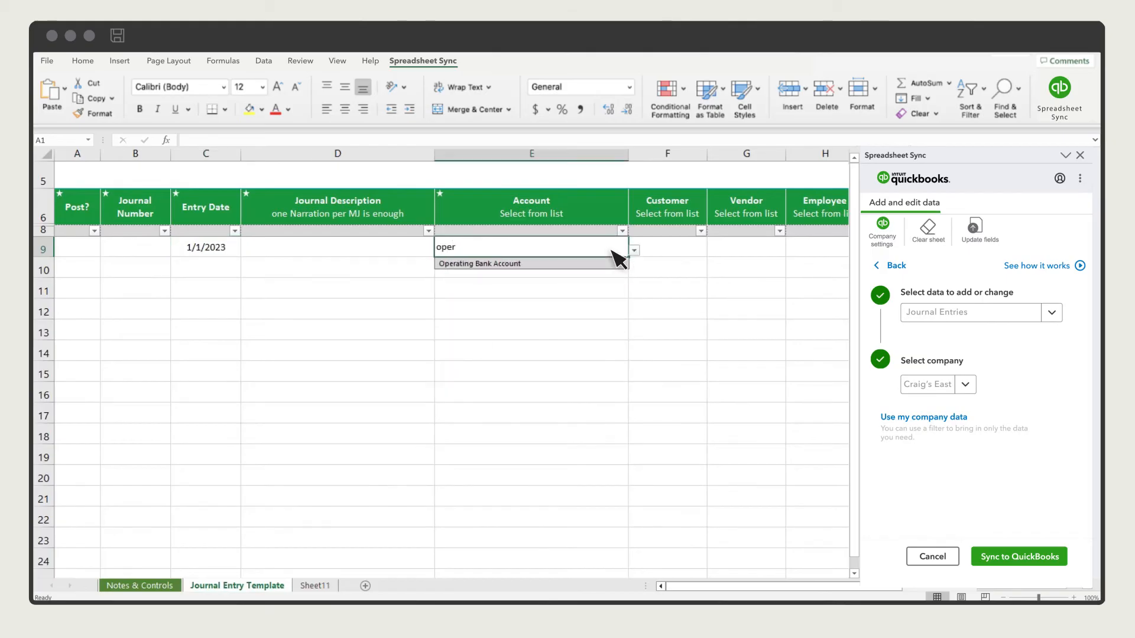
{"action": "left_click", "coordinate": [527, 265]}
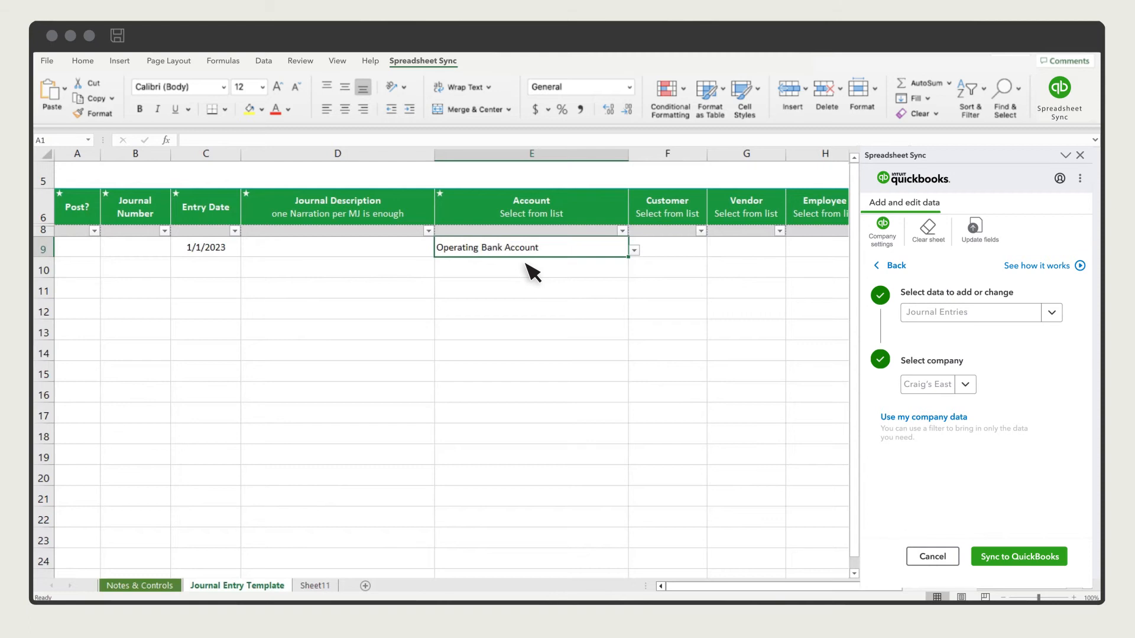
Step: Set the second line's account to Accounts Receivable and assign it a customer
{"action": "left_click", "coordinate": [560, 271]}
{"action": "left_click", "coordinate": [525, 296]}
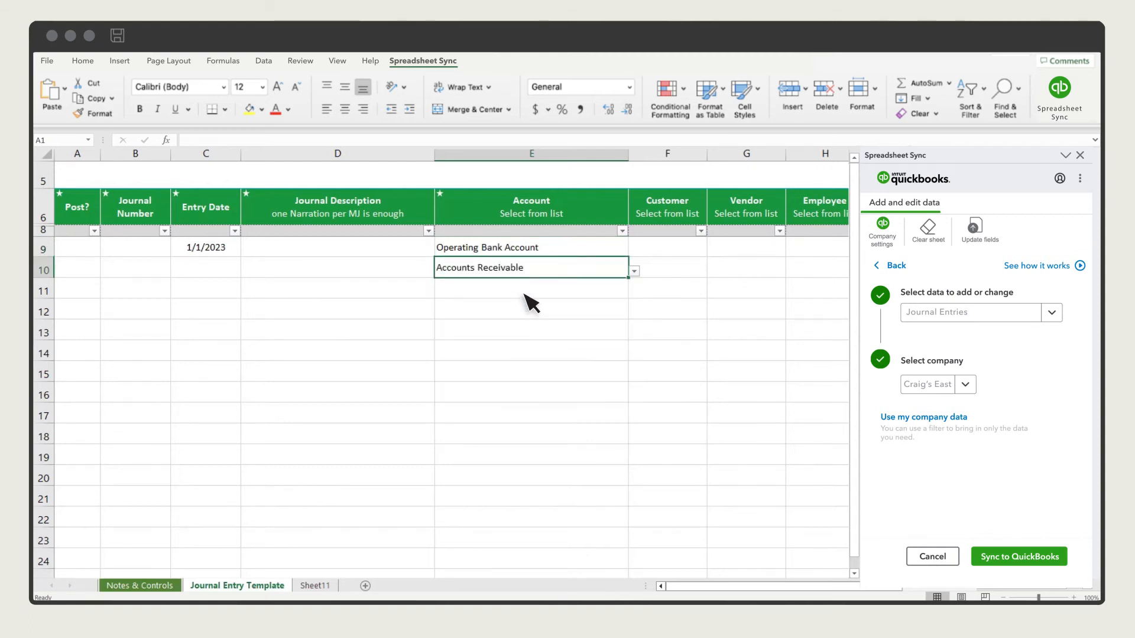
{"action": "left_click", "coordinate": [680, 271]}
{"action": "left_click", "coordinate": [683, 363]}
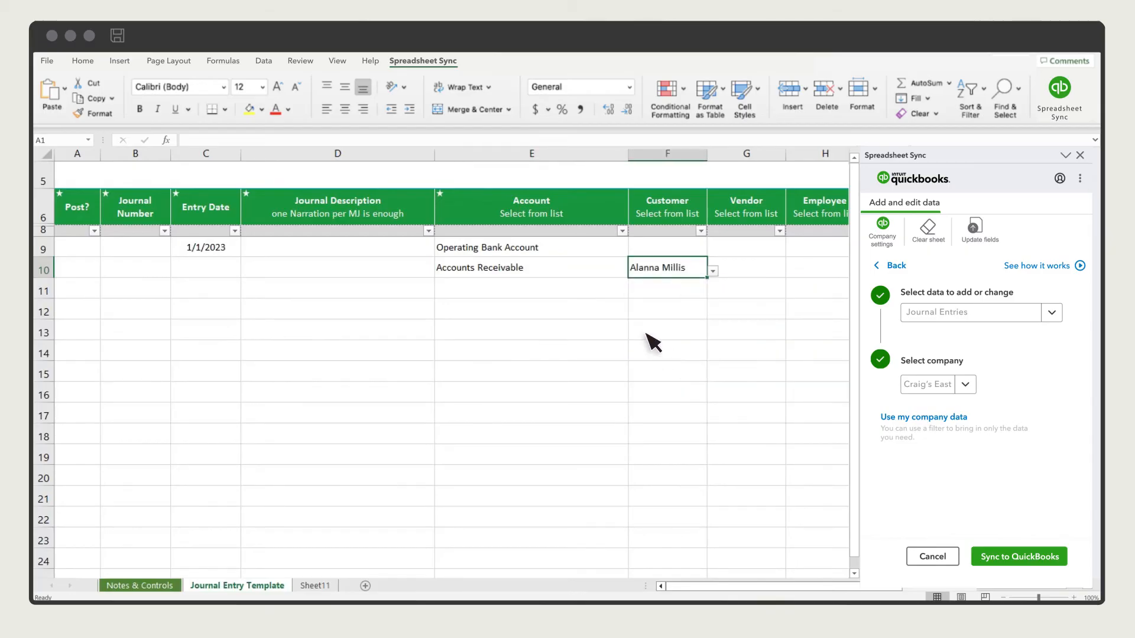
Step: Set the third line to Accounts Payable with vendor A1 Rental, and the fourth line to Opening Bal Equity
{"action": "left_click", "coordinate": [586, 289]}
{"action": "left_click", "coordinate": [509, 306]}
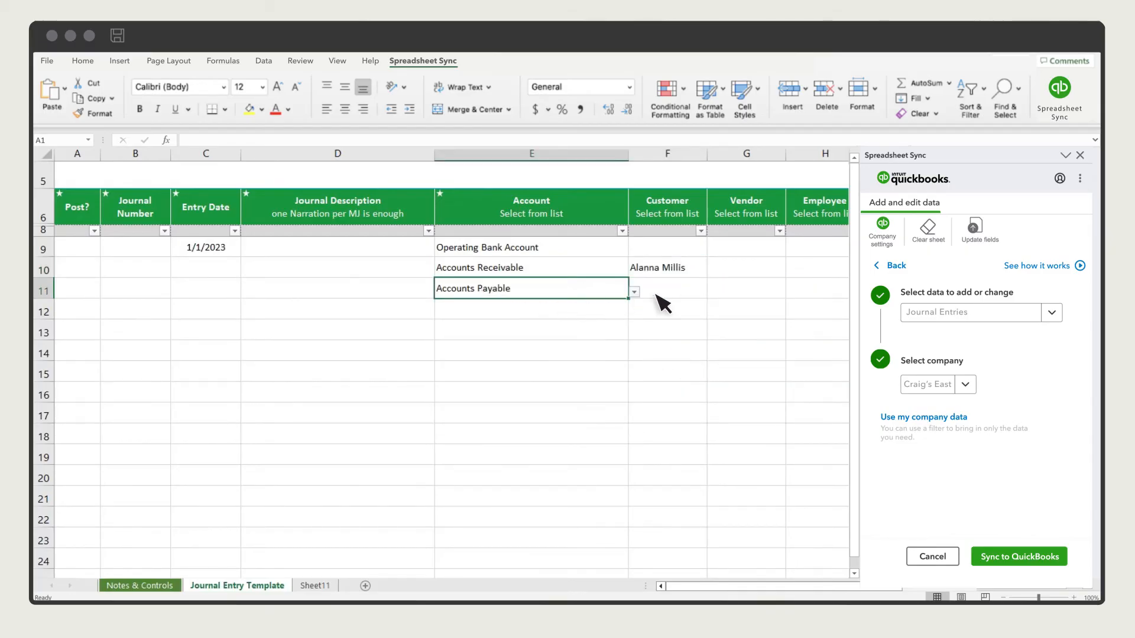
{"action": "left_click", "coordinate": [768, 290]}
{"action": "type", "text": "A1 Rental"}
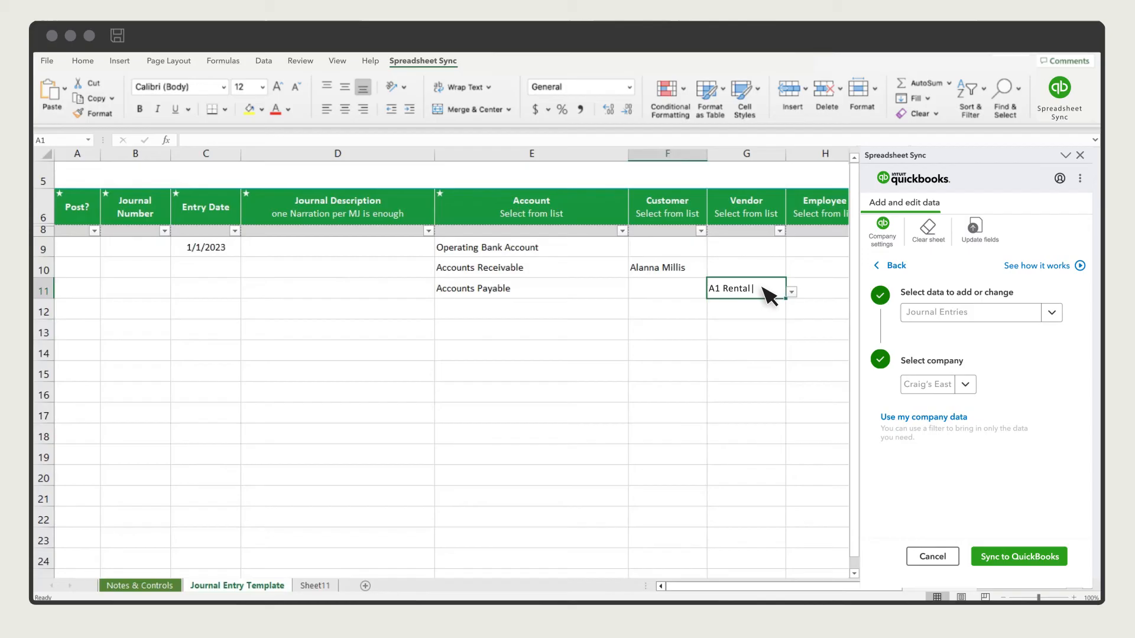
{"action": "left_click", "coordinate": [615, 309]}
{"action": "type", "text": "op"}
{"action": "left_click", "coordinate": [473, 325]}
{"action": "scroll", "coordinate": [506, 330], "scroll_direction": "right", "scroll_amount": 10}
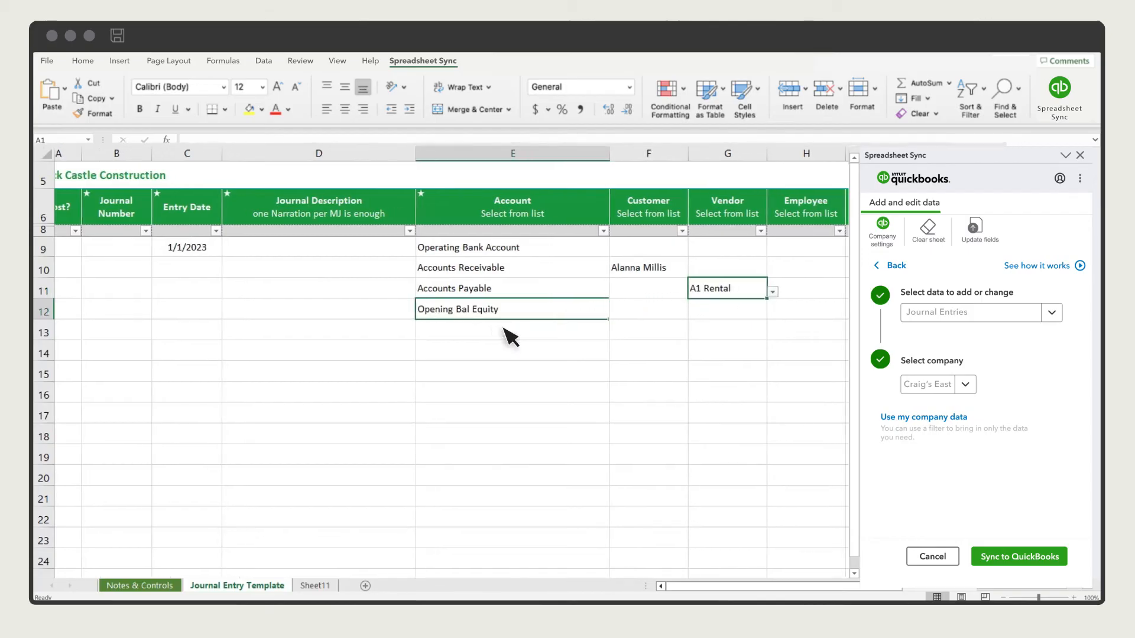
Step: Enter debits 50,000 and 10,000 in N9:N10 and credits 5,000 and 55,000 in O11:O12
{"action": "left_click", "coordinate": [648, 249]}
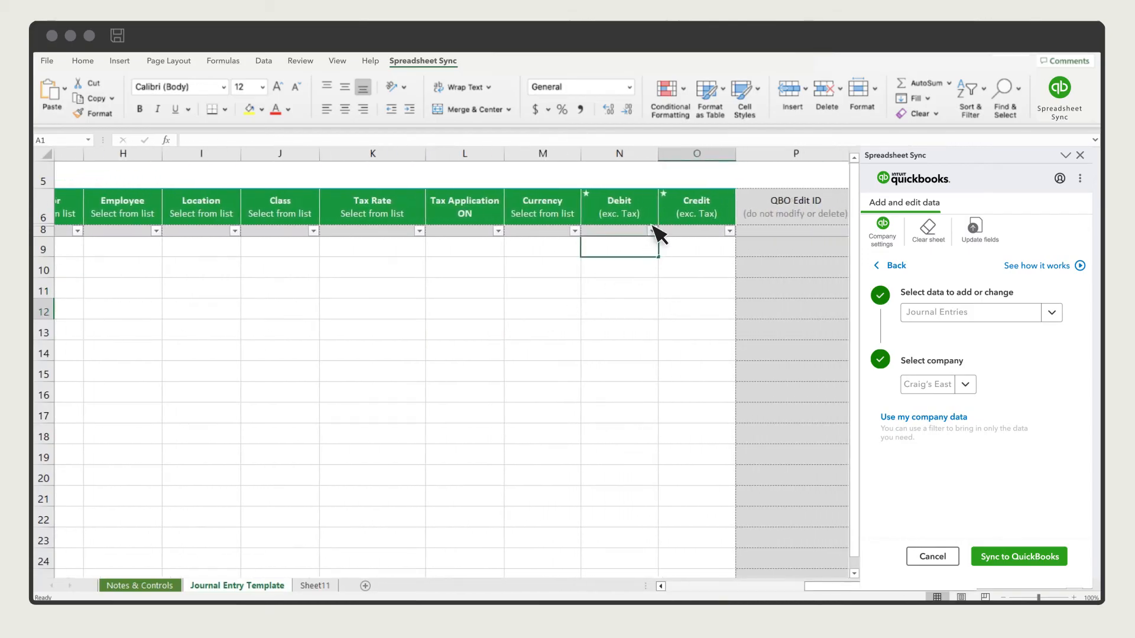
{"action": "type", "text": "50000"}
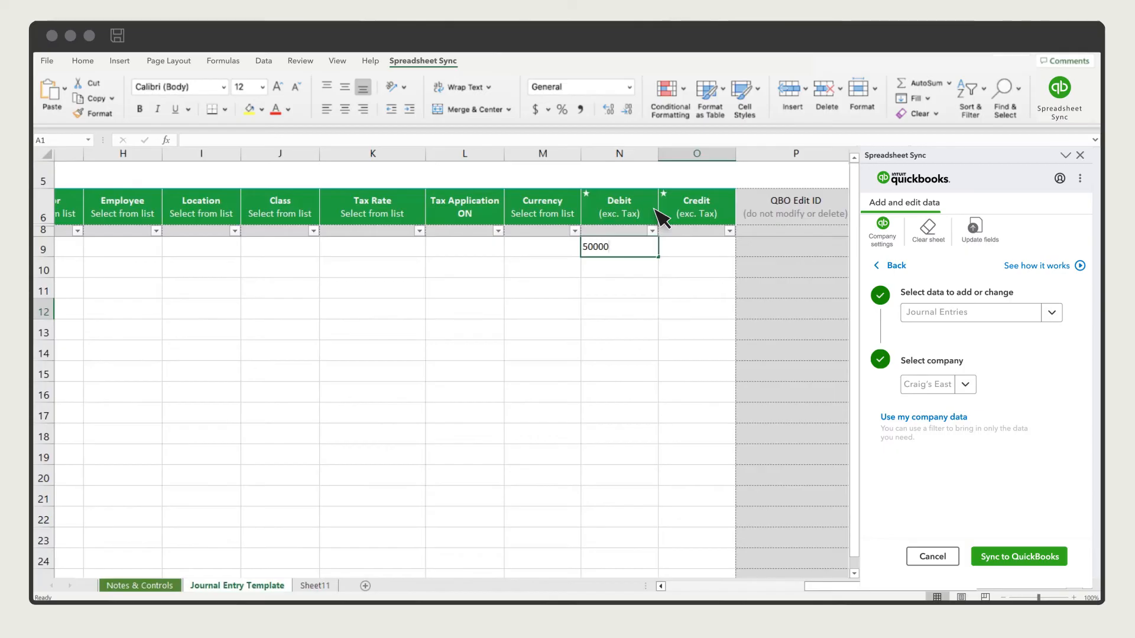
{"action": "key", "text": "Return"}
{"action": "type", "text": "0000"}
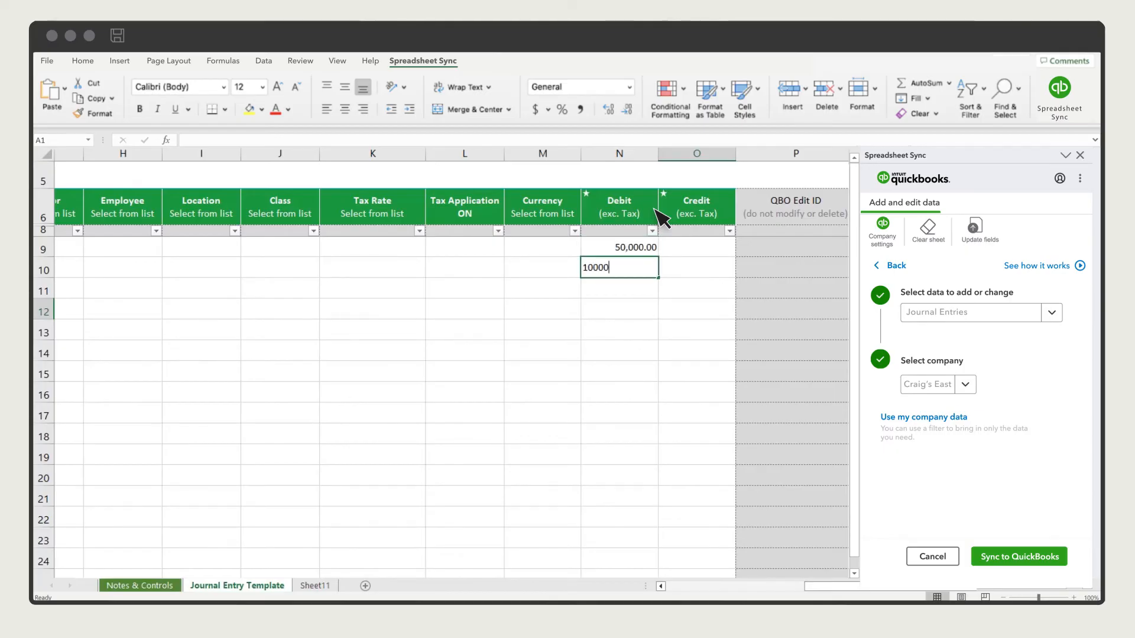
{"action": "key", "text": "Return"}
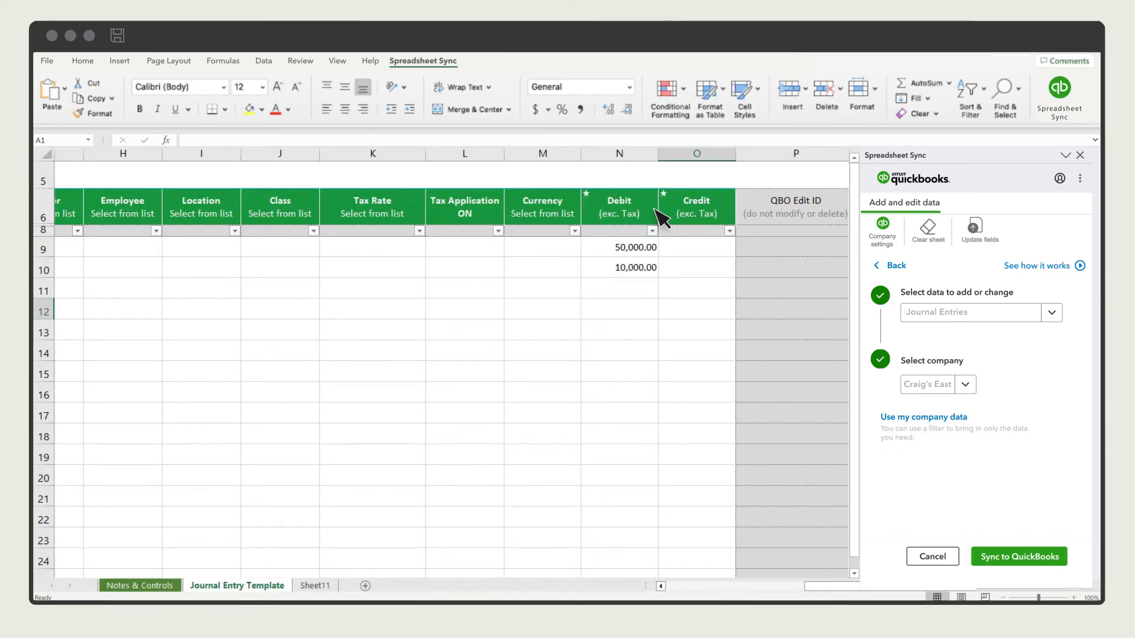
{"action": "left_click", "coordinate": [731, 298]}
{"action": "type", "text": "5000"}
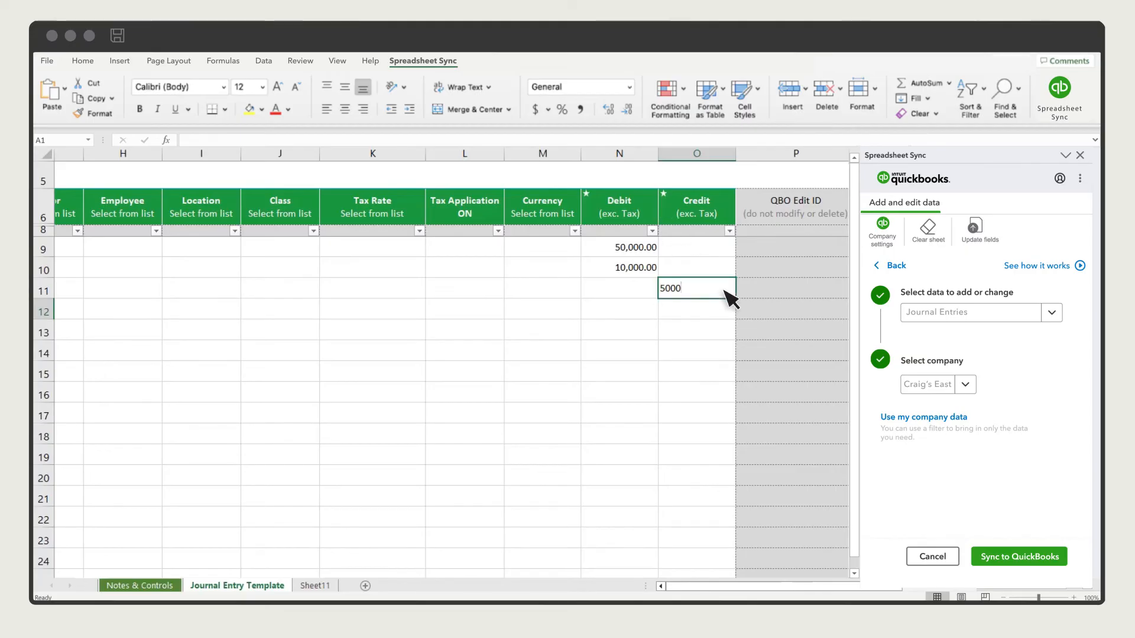
{"action": "key", "text": "Return"}
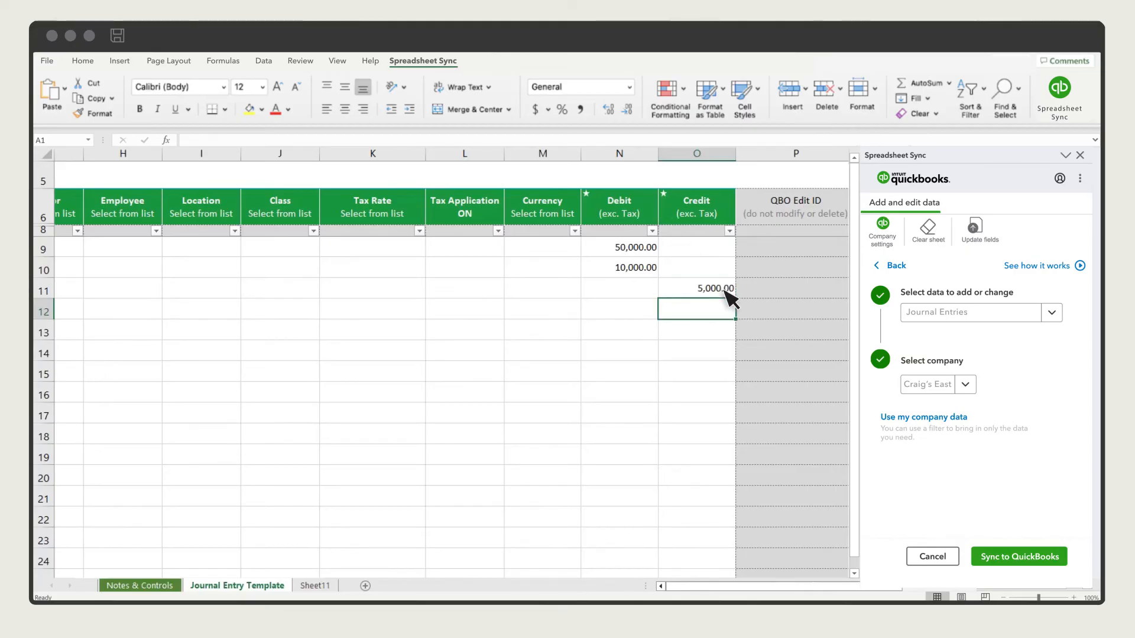
{"action": "type", "text": "55000"}
{"action": "key", "text": "Return"}
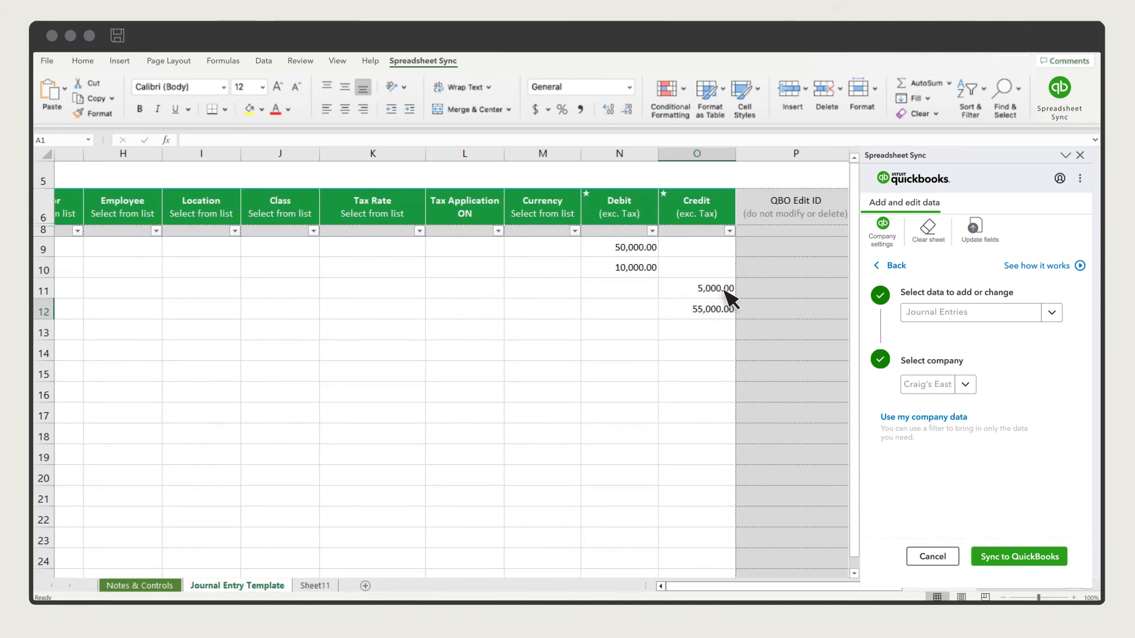
Step: Enter journal number START in B9 and fill it down to B12
{"action": "scroll", "coordinate": [724, 291], "scroll_direction": "left", "scroll_amount": 10}
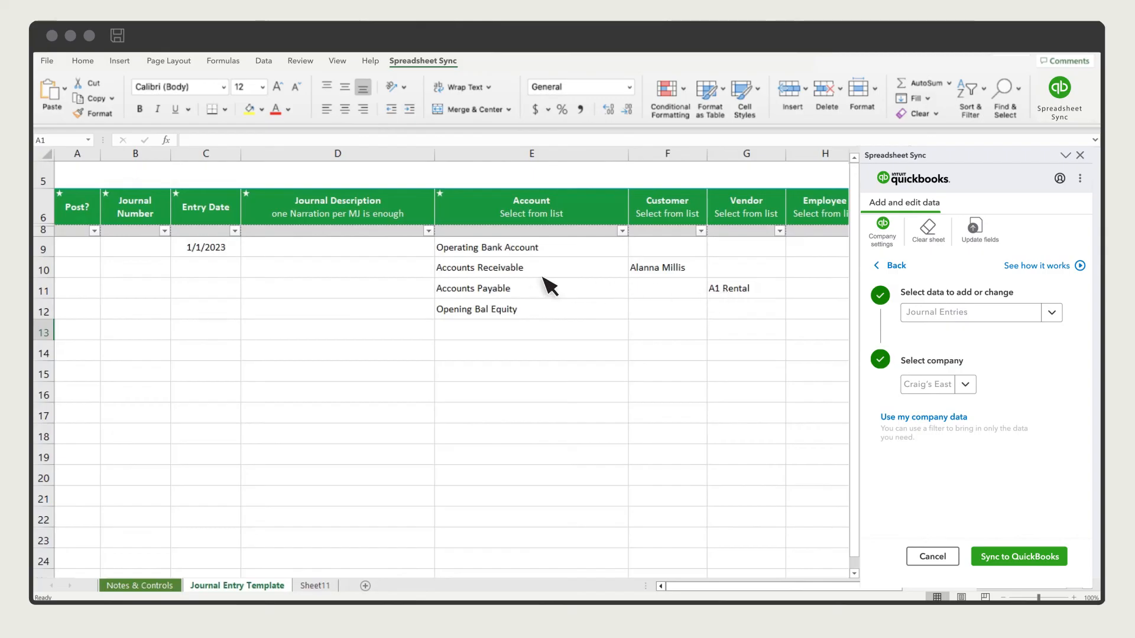
{"action": "left_click", "coordinate": [165, 252]}
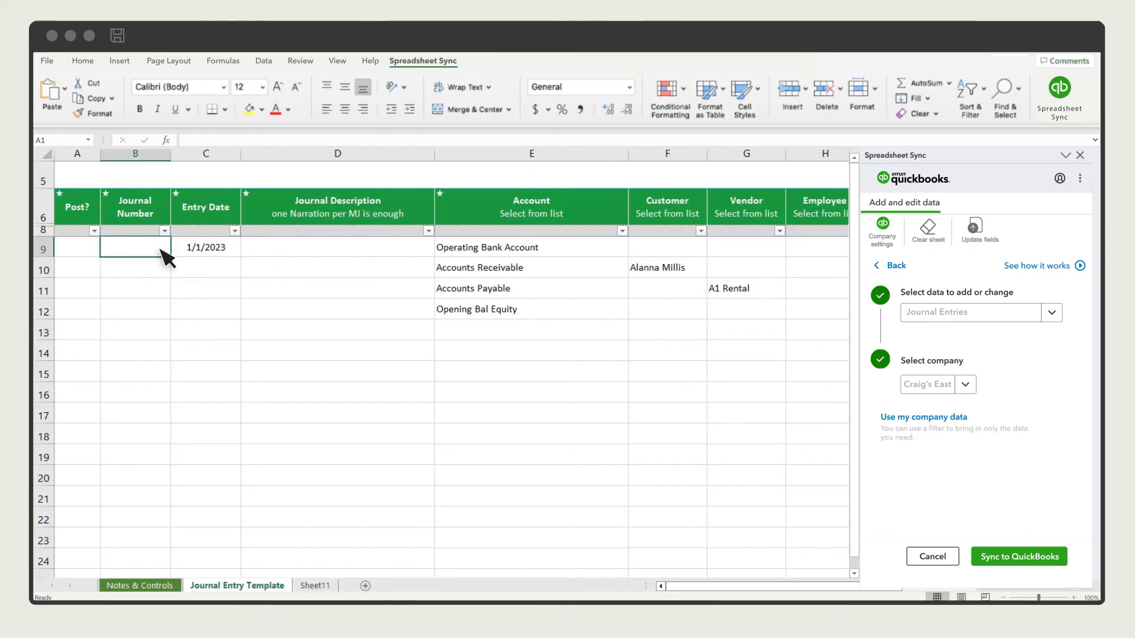
{"action": "type", "text": "START"}
{"action": "left_click_drag", "start_coordinate": [171, 259], "coordinate": [172, 319]}
Step: Fill the 1/1/2023 date and 'Starting balance' description down all four journal lines
{"action": "left_click", "coordinate": [233, 254]}
{"action": "left_click_drag", "start_coordinate": [241, 257], "coordinate": [242, 322]}
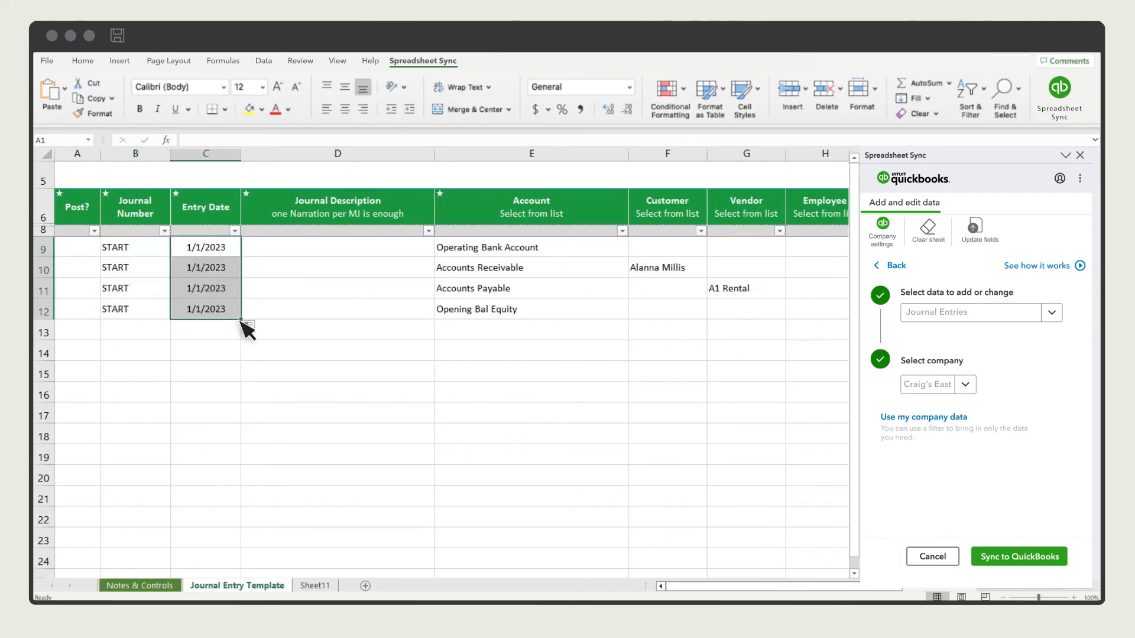
{"action": "left_click", "coordinate": [413, 253]}
{"action": "type", "text": "Starting balance"}
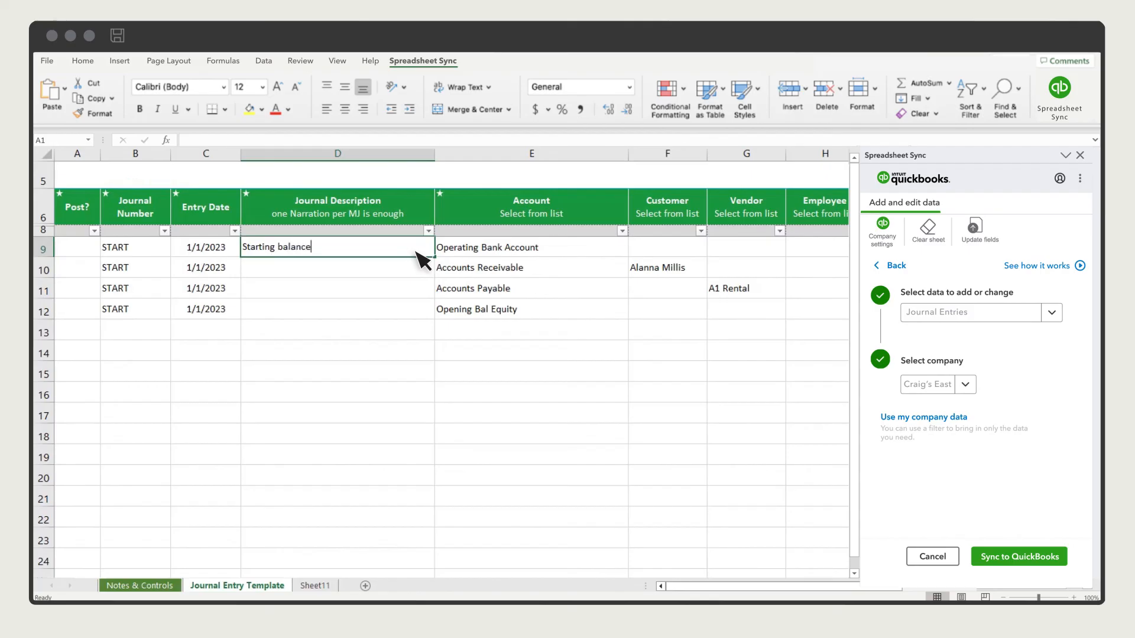
{"action": "left_click_drag", "start_coordinate": [434, 258], "coordinate": [438, 324]}
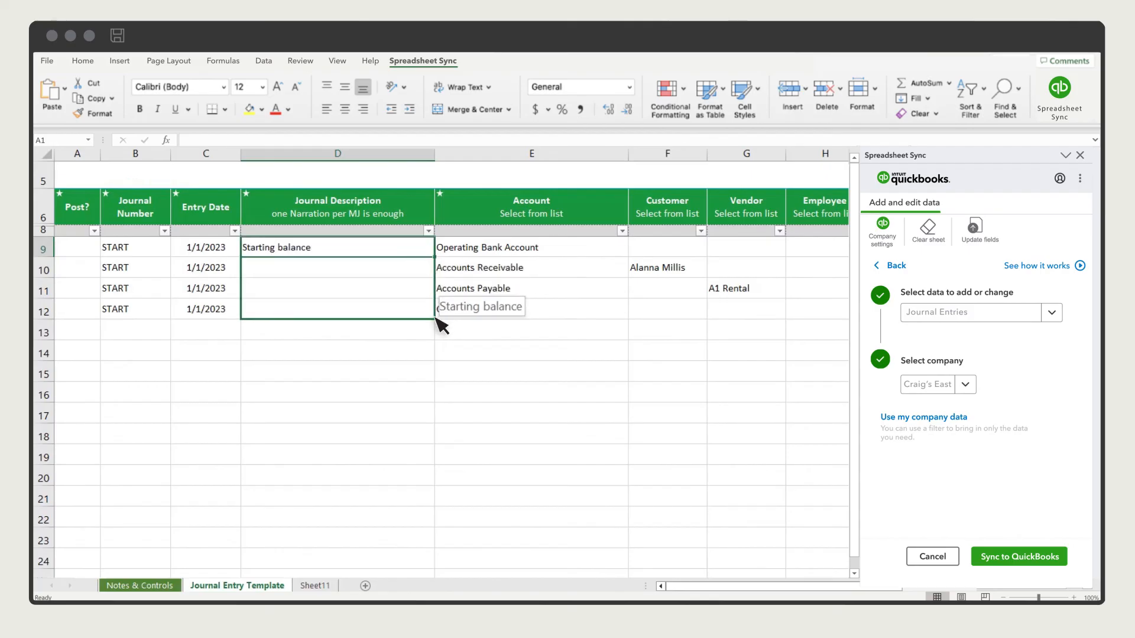
Step: Set Post? to Yes for all four journal lines, A9 through A12
{"action": "left_click", "coordinate": [89, 252]}
{"action": "left_click", "coordinate": [105, 250]}
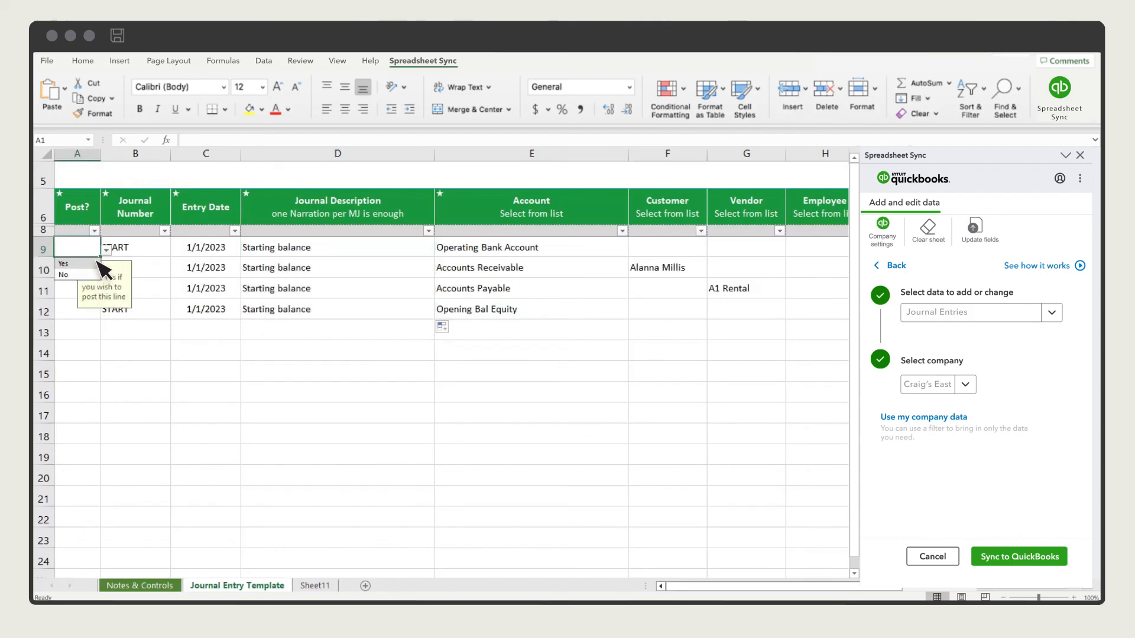
{"action": "left_click", "coordinate": [89, 265]}
{"action": "left_click_drag", "start_coordinate": [100, 258], "coordinate": [104, 320]}
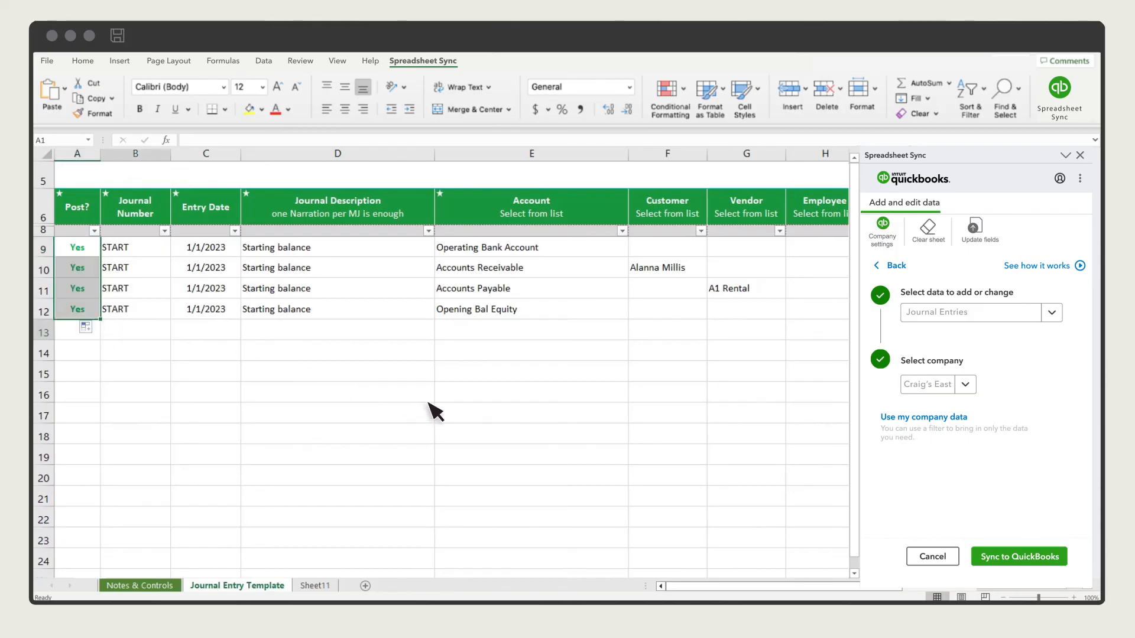
Step: Sync the journal entries to QuickBooks and confirm the sync
{"action": "left_click", "coordinate": [1018, 556]}
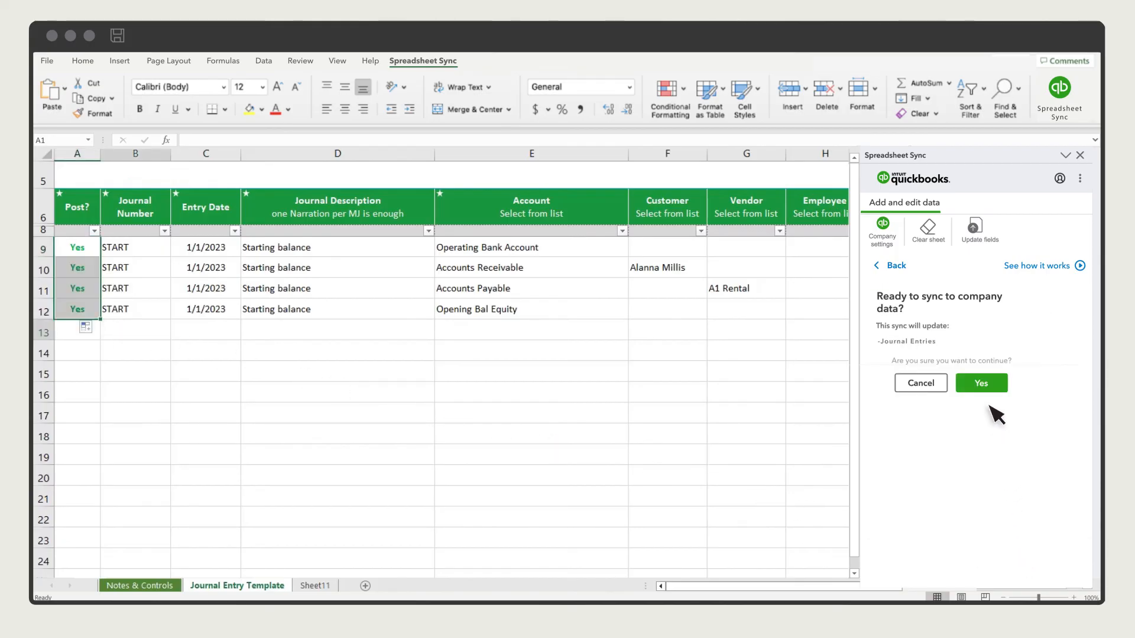
{"action": "left_click", "coordinate": [983, 384]}
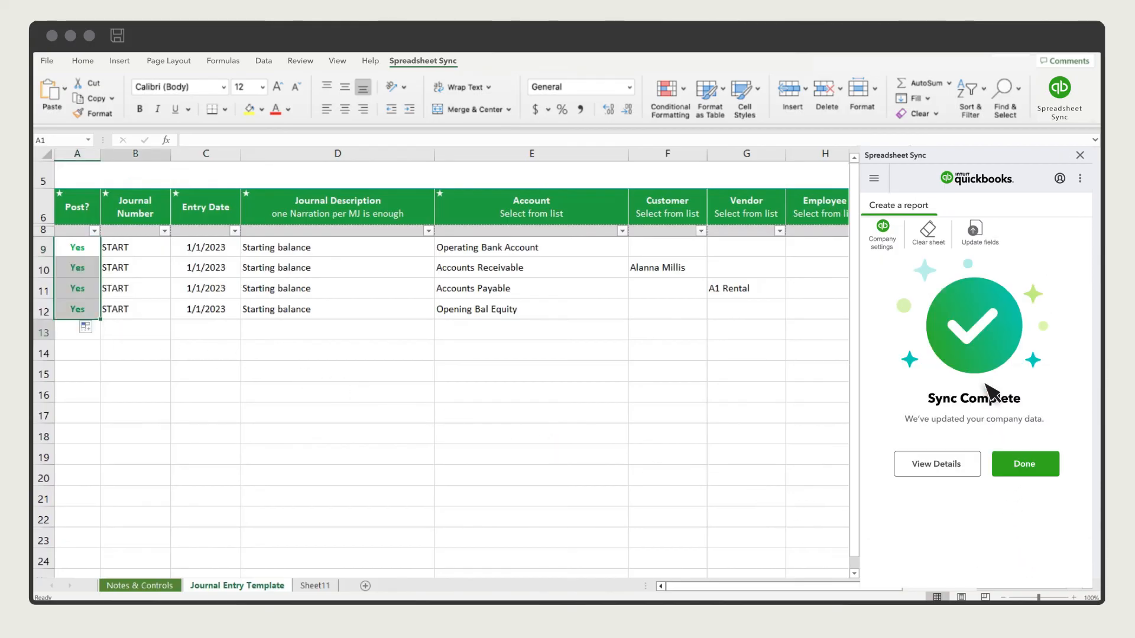
{"action": "left_click", "coordinate": [1031, 467]}
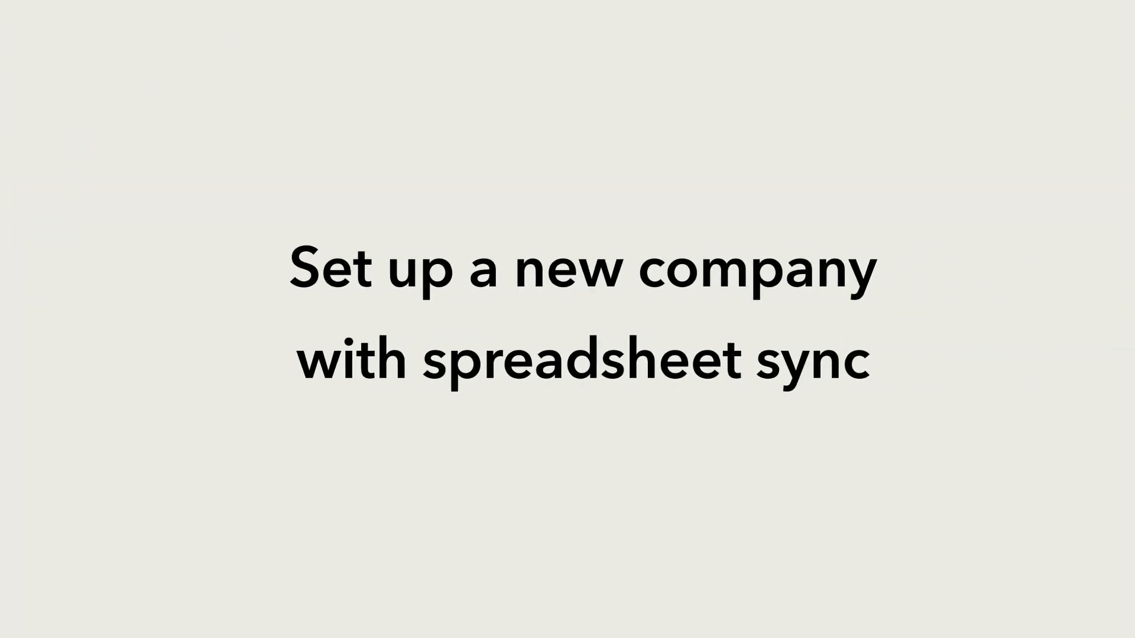